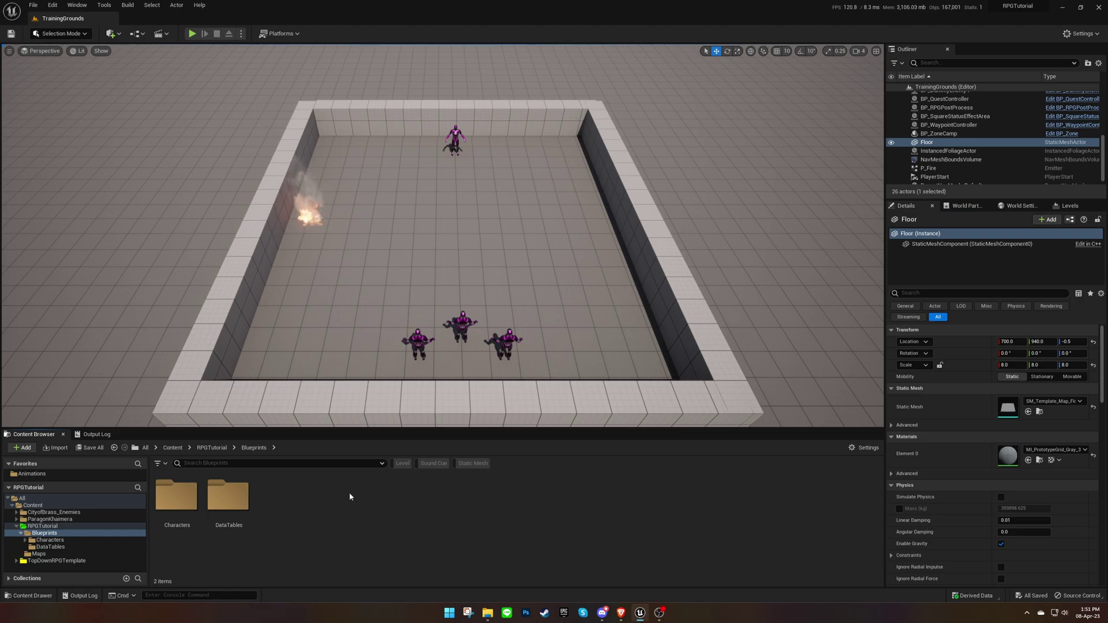
# Create a folder named Widgets inside the Blueprints folder and open it
pyautogui.rightClick(348, 493)
pyautogui.click(415, 235)
pyautogui.write('W')
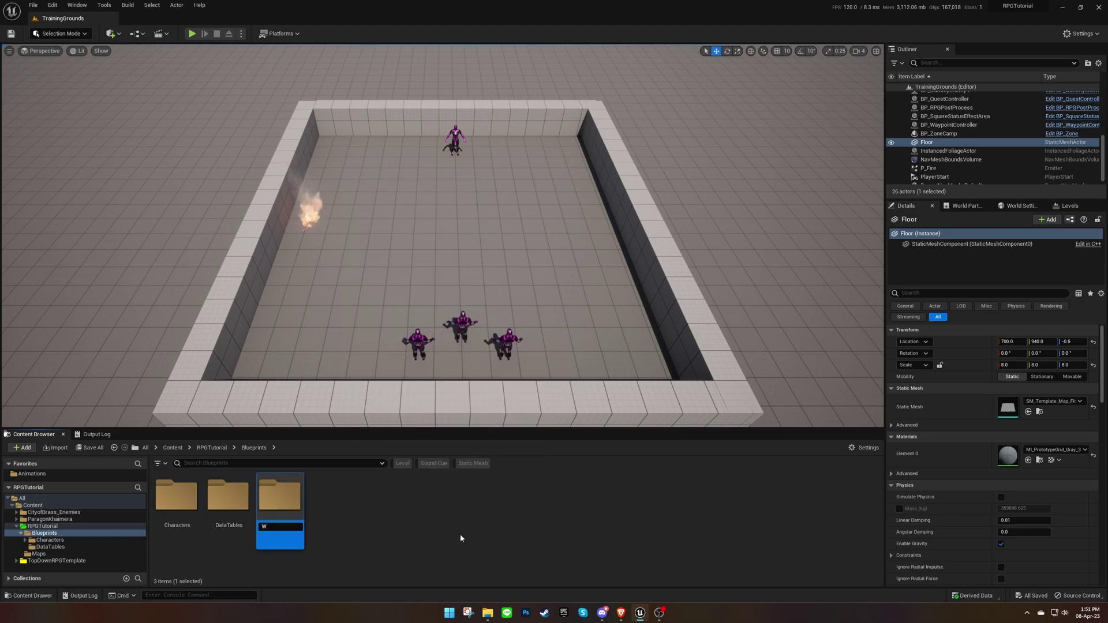
pyautogui.write('idgets')
pyautogui.press('Return')
pyautogui.press('Return')
# Create a folder named SkillTrees inside the Widgets folder and open it
pyautogui.rightClick(462, 530)
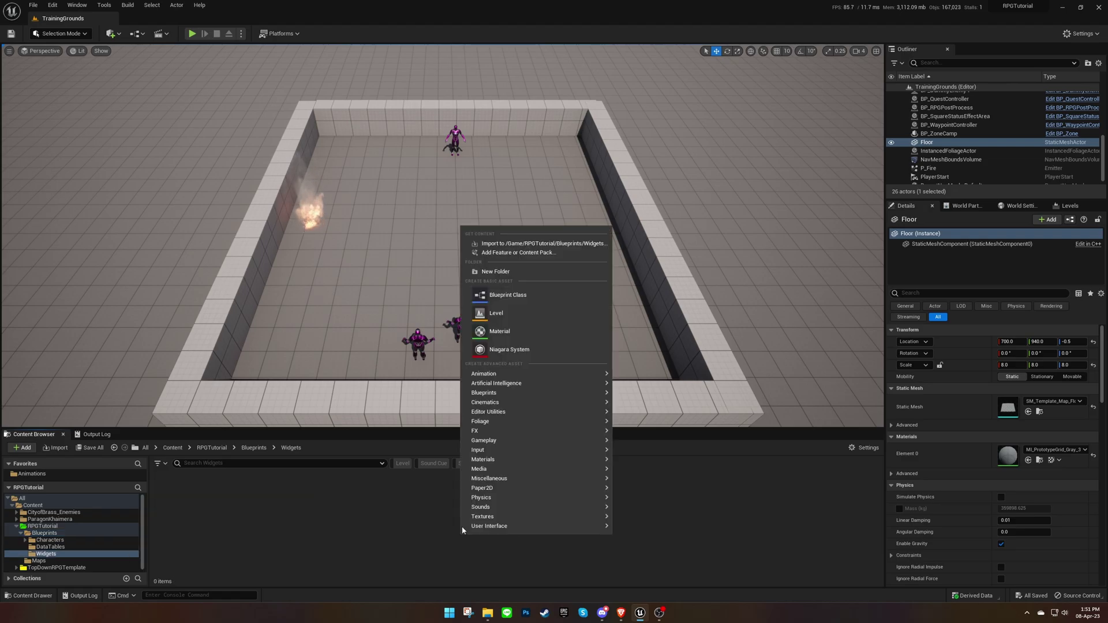
pyautogui.click(519, 272)
pyautogui.write('Skill')
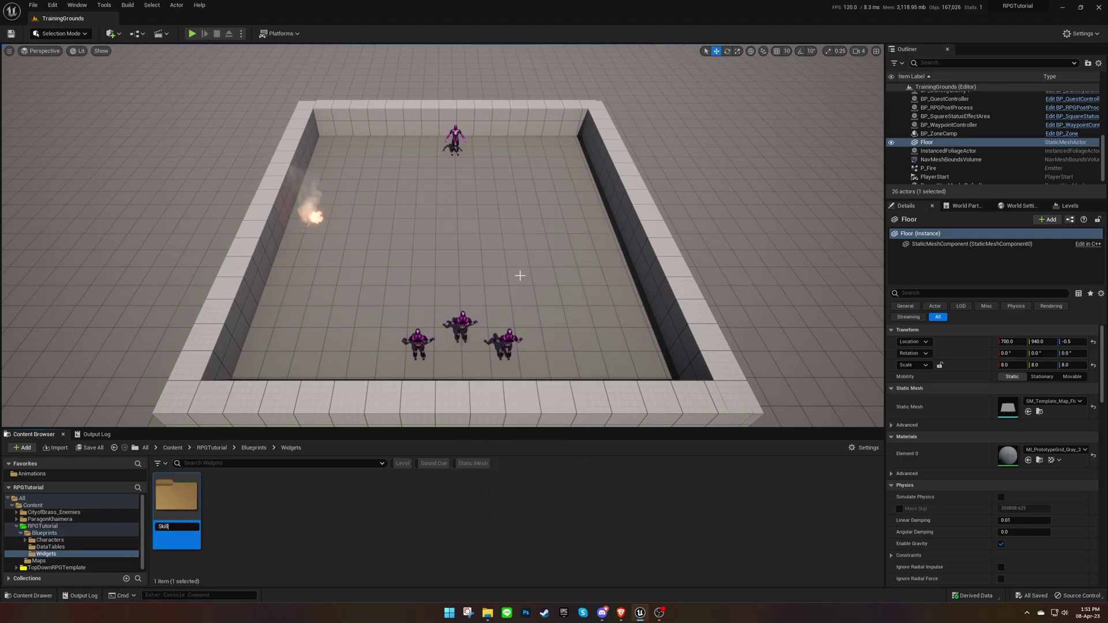
pyautogui.write('Trees')
pyautogui.press('Return')
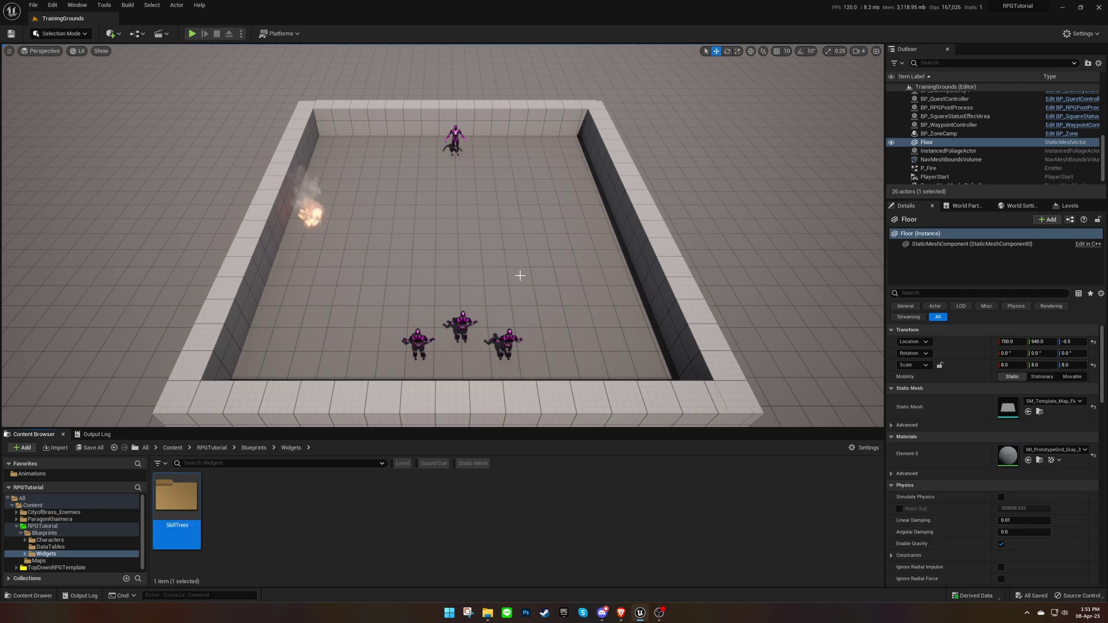
pyautogui.doubleClick(176, 498)
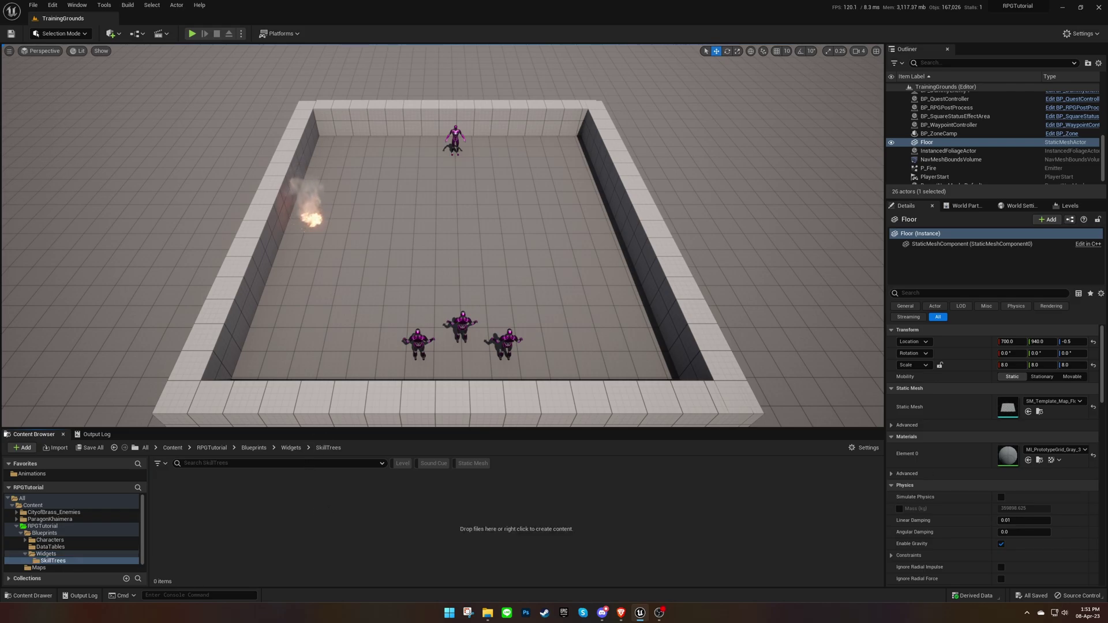
# Copy the name WBP_SkillTreeSample from the template documentation in the browser and search the TopDownRPGTemplate folder for that widget
pyautogui.hotkey('alt', 'Tab')
pyautogui.doubleClick(314, 160)
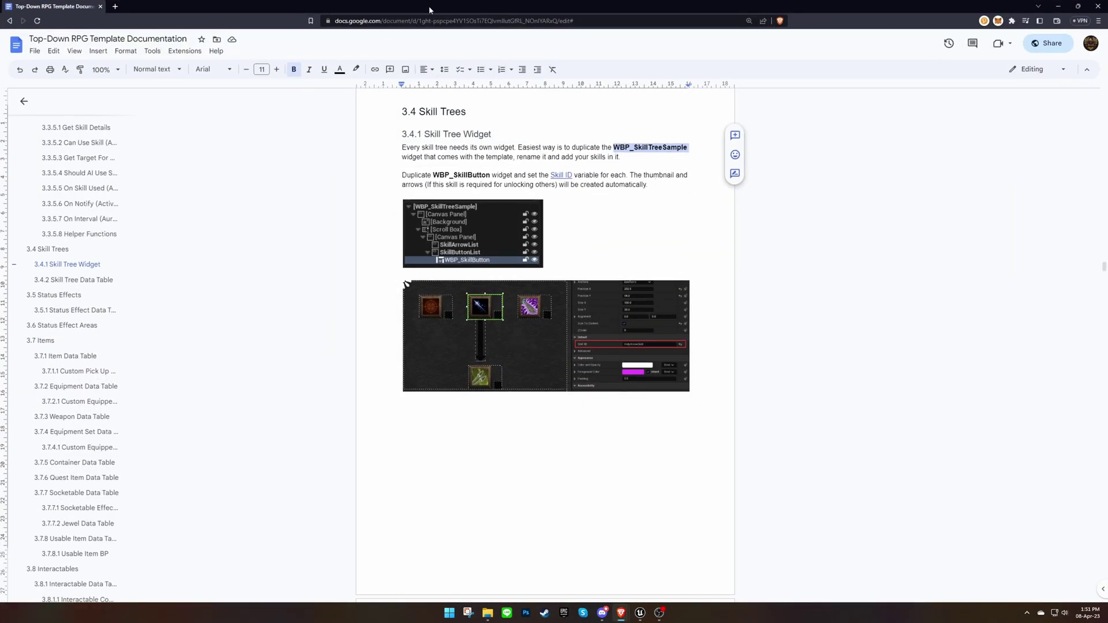
pyautogui.hotkey('alt', 'Tab')
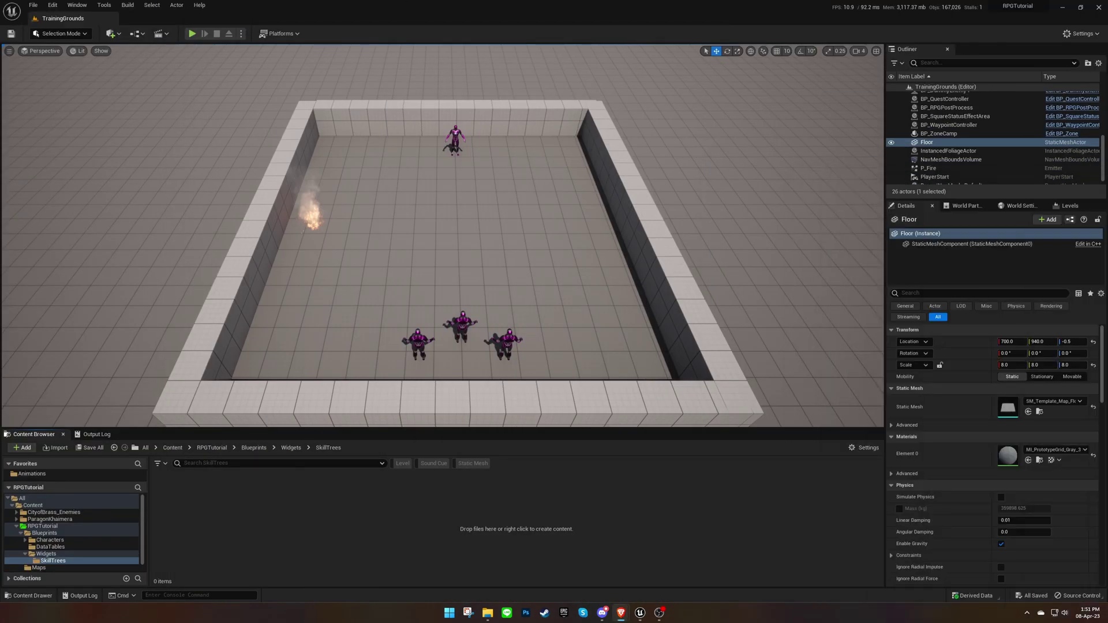
pyautogui.click(79, 567)
pyautogui.click(251, 461)
pyautogui.write('WBP_SkillTreeSample')
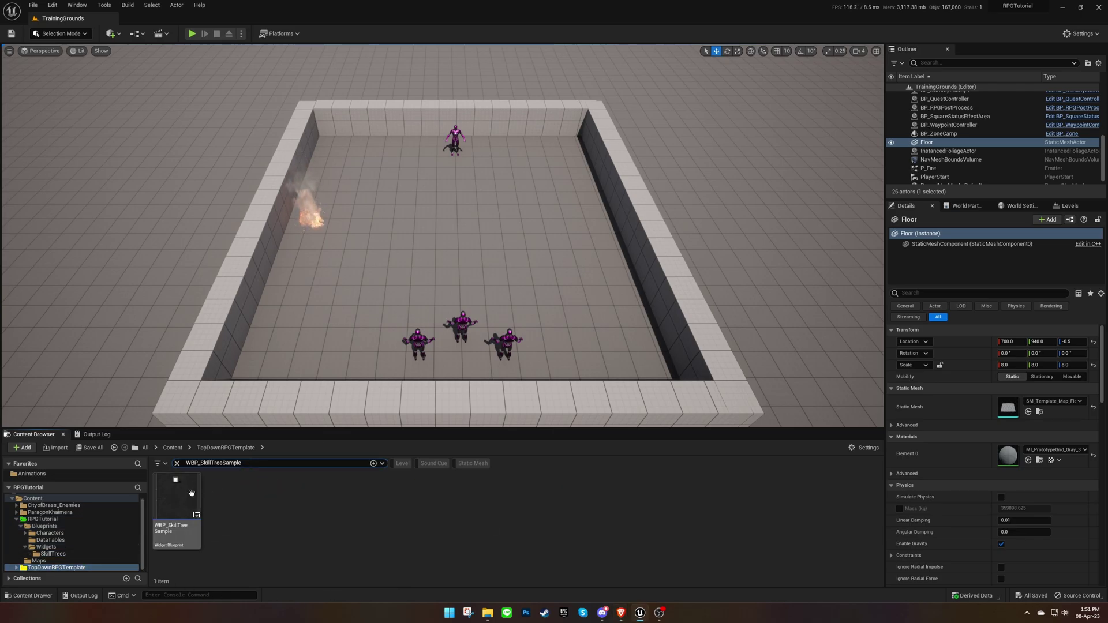
# Copy the WBP_SkillTreeSample widget into the SkillTrees folder, clear the search and open that folder
pyautogui.moveTo(179, 502); pyautogui.dragTo(71, 552)
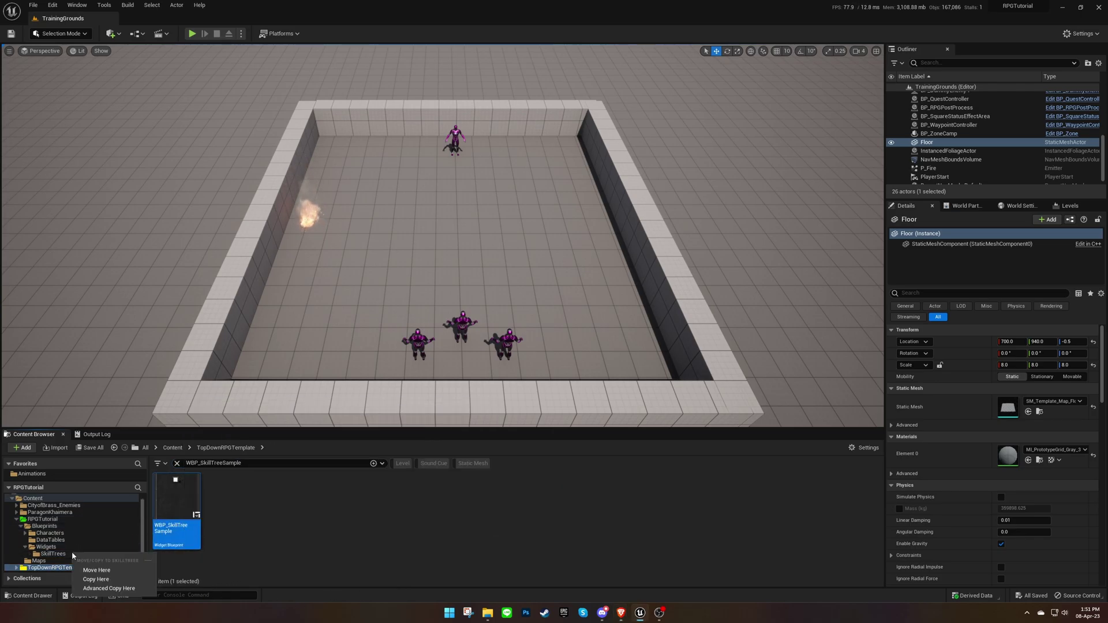
pyautogui.click(106, 581)
pyautogui.click(178, 463)
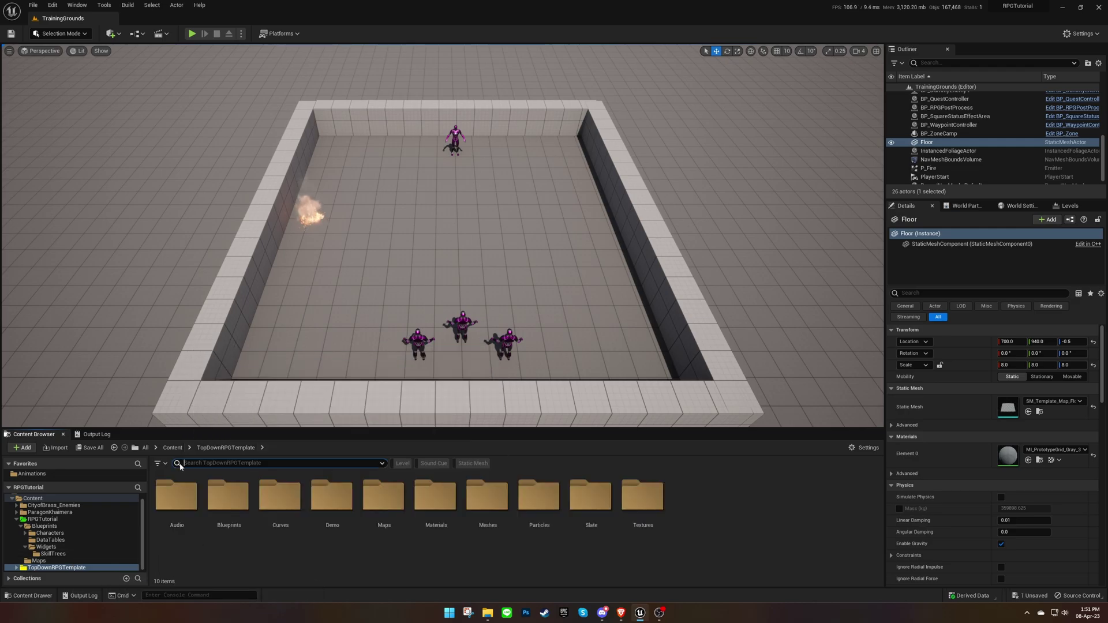
pyautogui.click(52, 554)
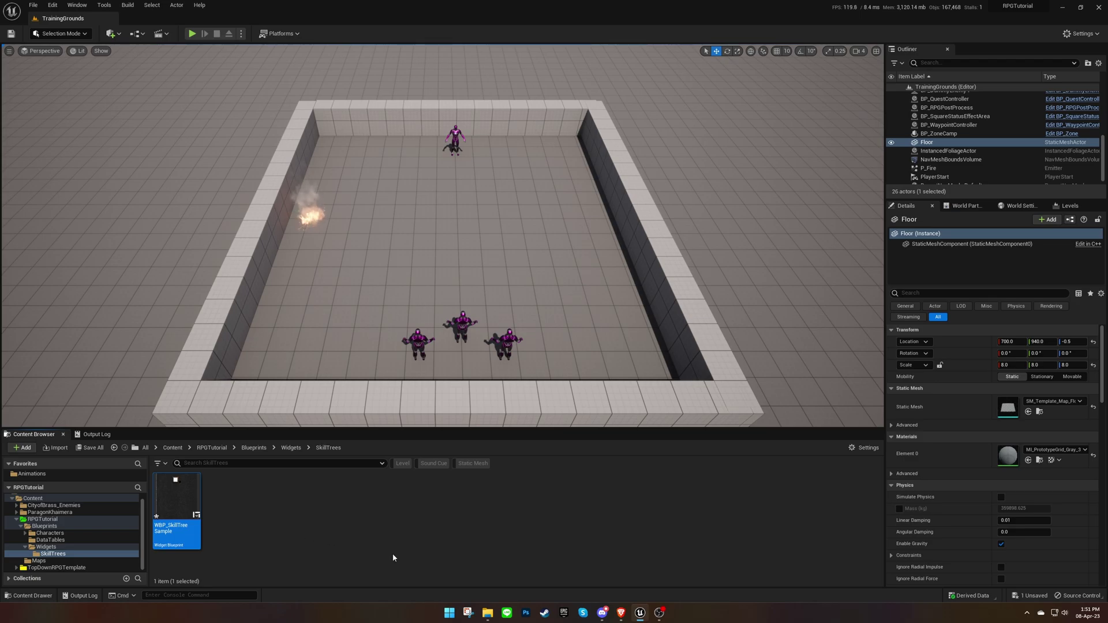
# Rename the copied skill tree widget as RPGSkillTree
pyautogui.press('F2')
pyautogui.write('RPGSki')
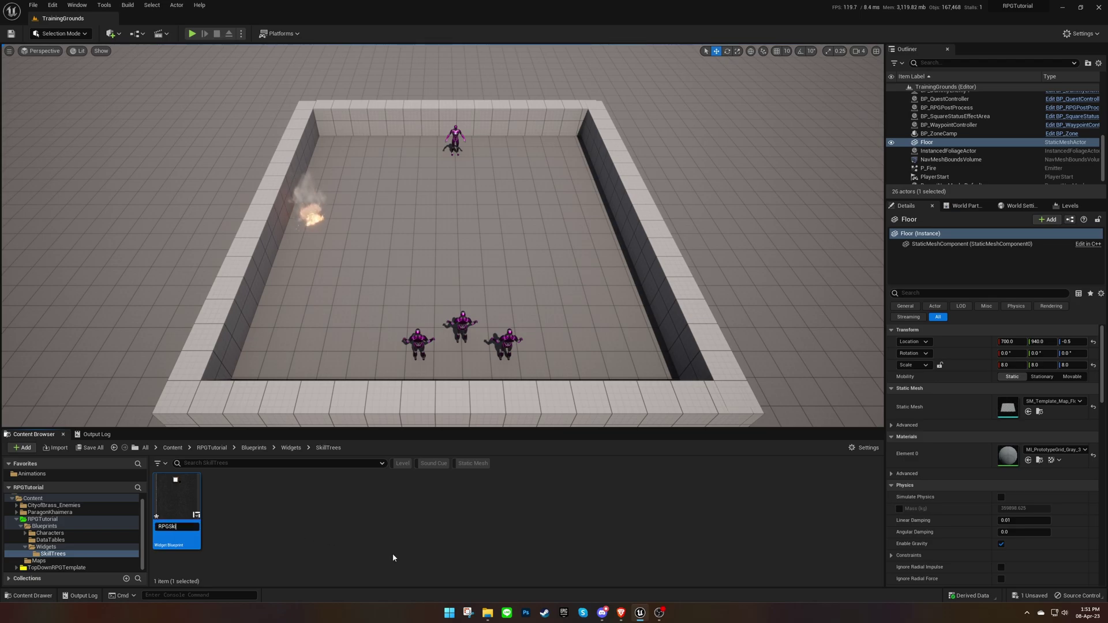
pyautogui.write('llTree')
pyautogui.press('Return')
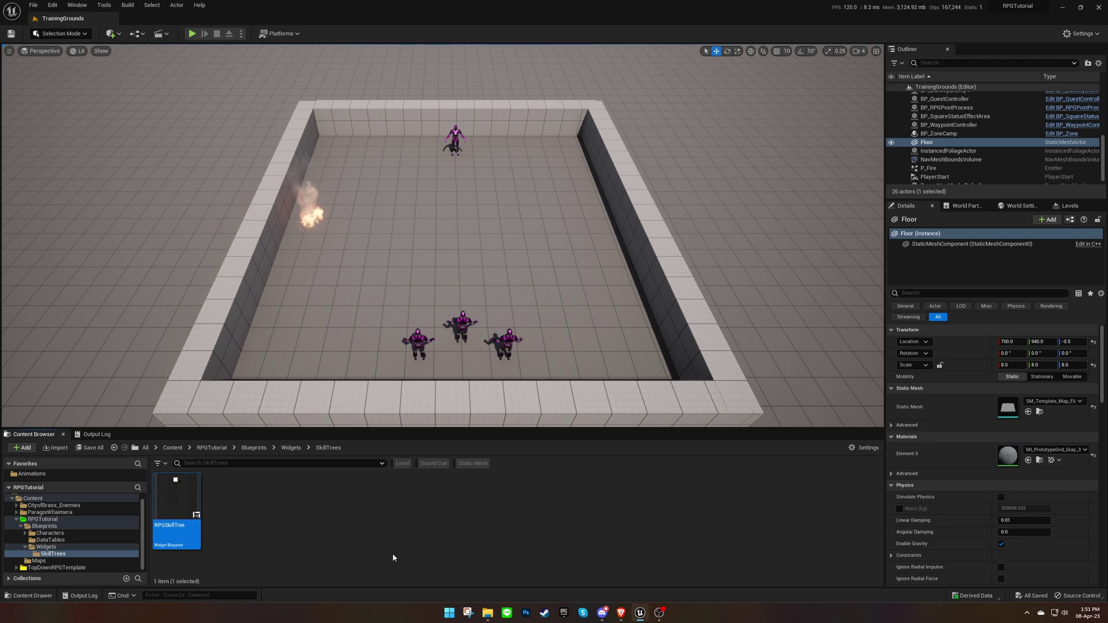
# Open the RPGSkillTree widget and set the Skill ID of its WBP_SkillButton to IgnoreDefenseSkill
pyautogui.doubleClick(177, 524)
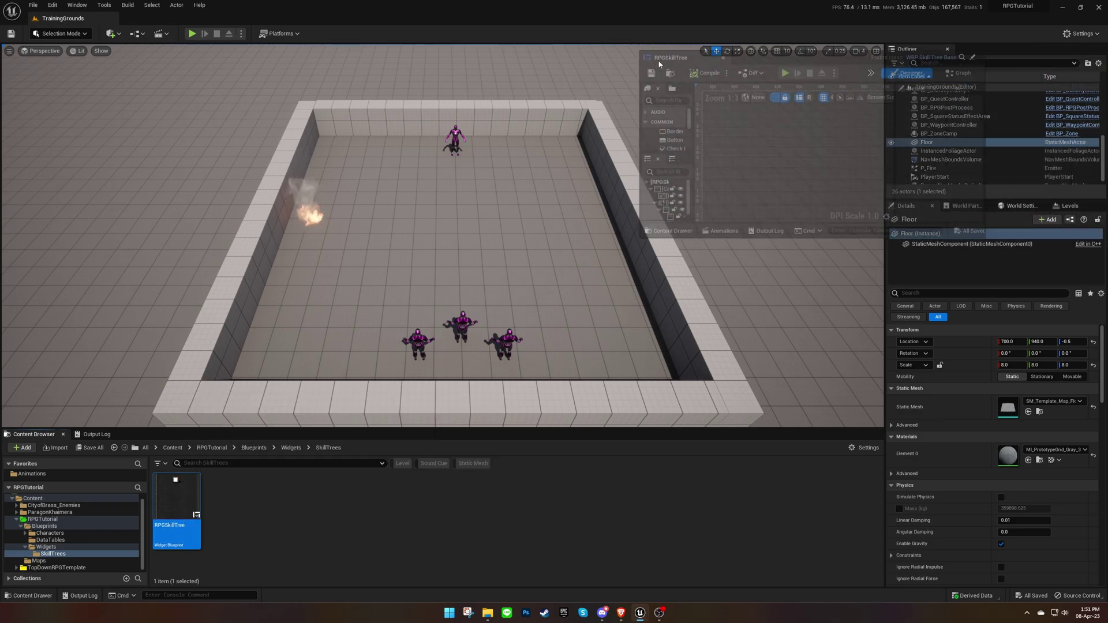
pyautogui.scroll(3, 541, 210)
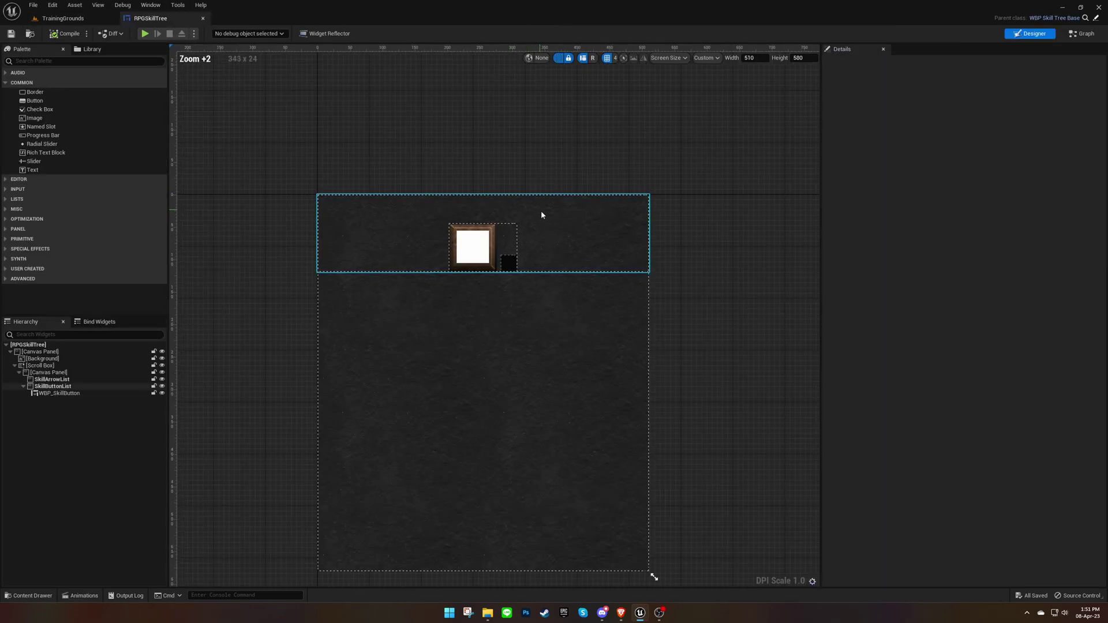
pyautogui.click(477, 260)
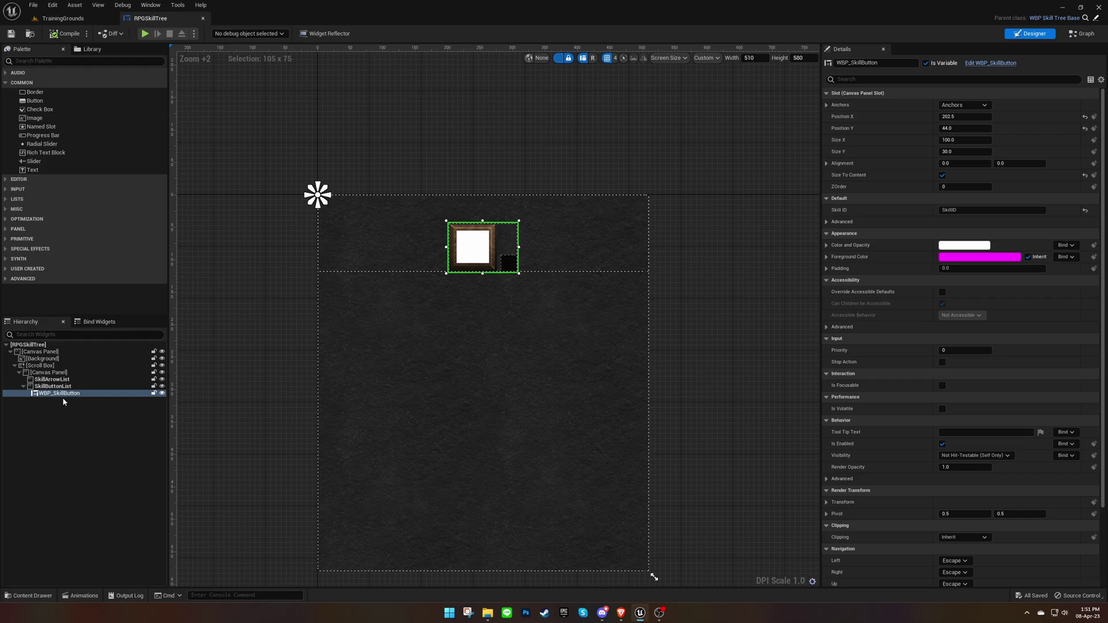
pyautogui.click(979, 210)
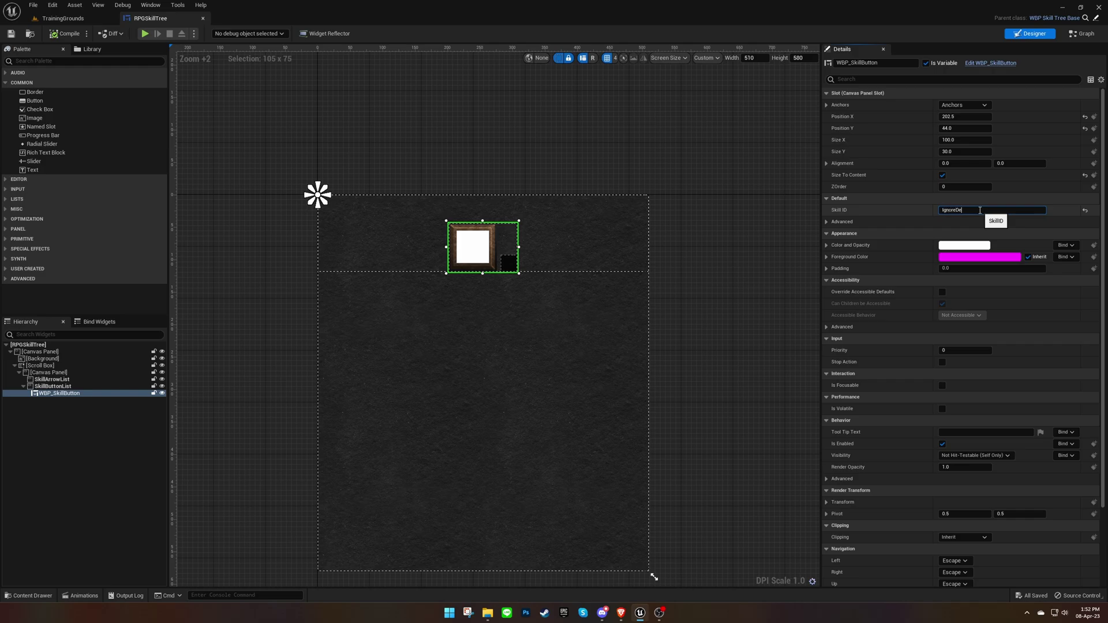
pyautogui.press('Return')
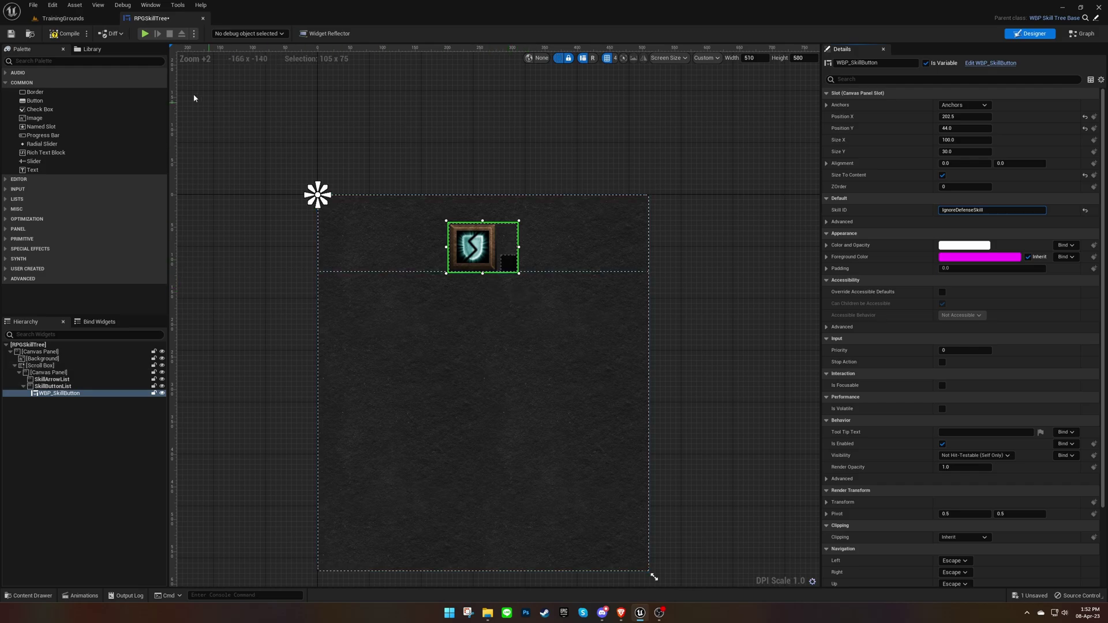
# Go back to the TrainingGrounds level and copy the row structure name S_SkillTreeData from the browser documentation's Skill Tree Data Table section
pyautogui.click(60, 18)
pyautogui.click(328, 525)
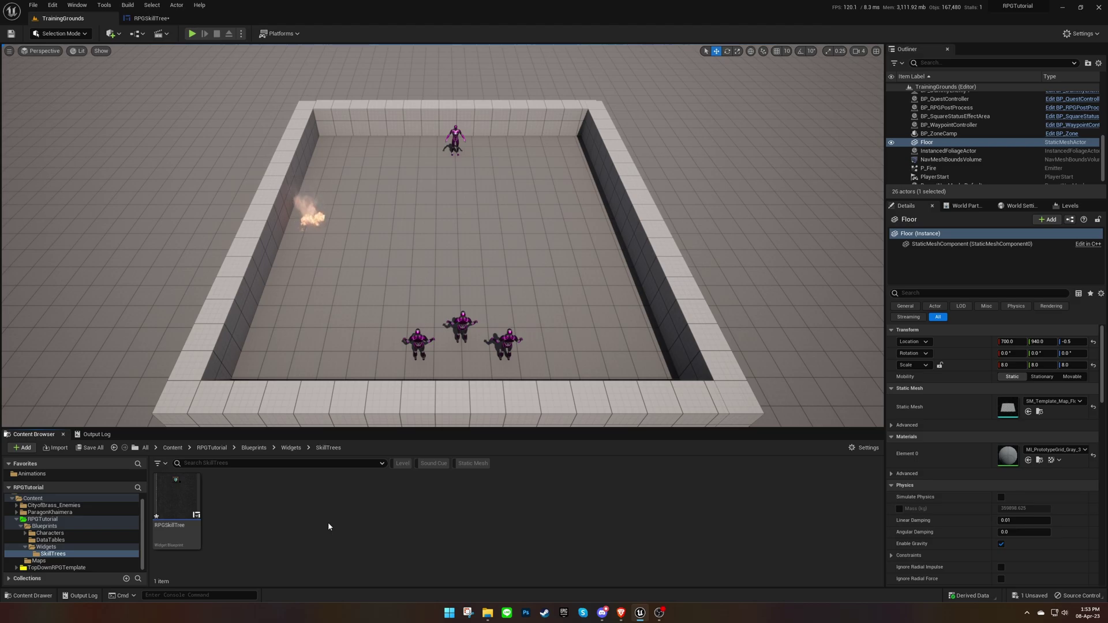
pyautogui.hotkey('alt', 'Tab')
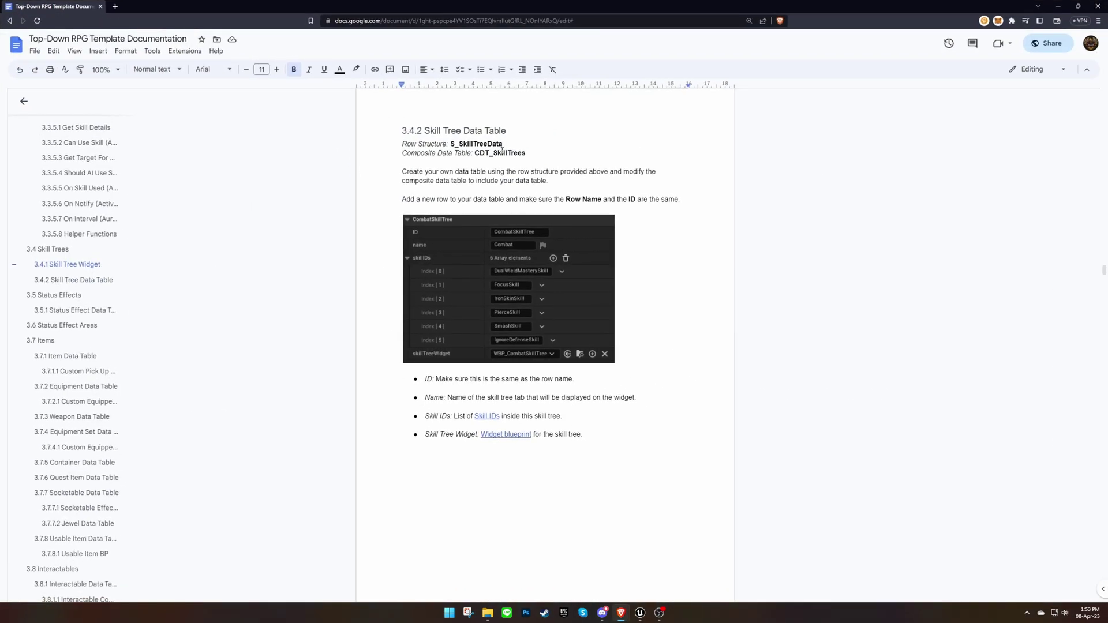
pyautogui.doubleClick(482, 143)
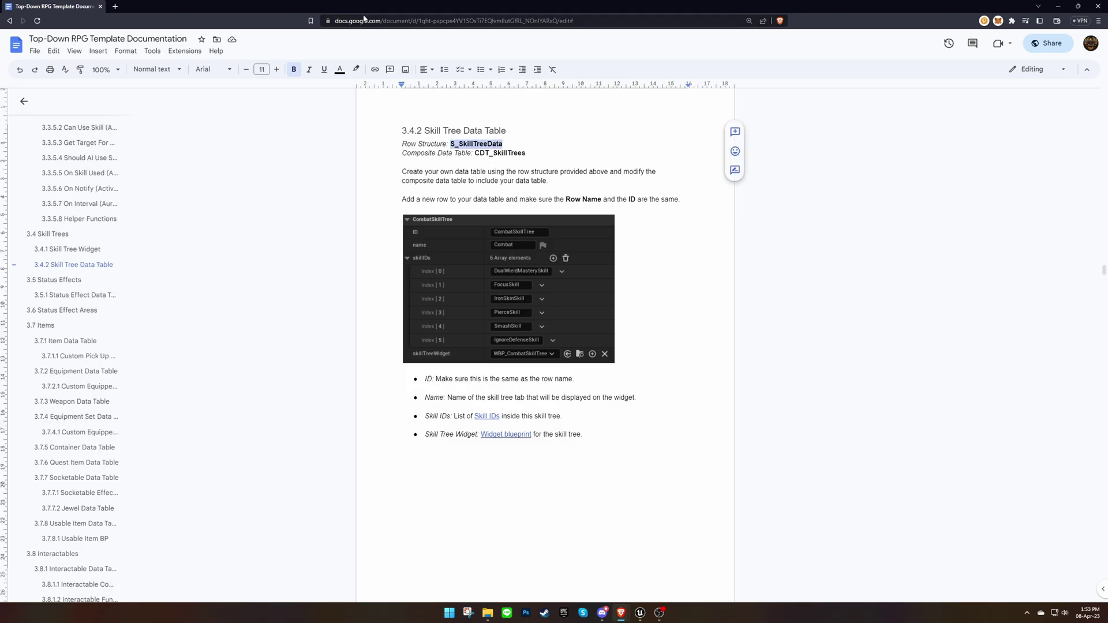
pyautogui.hotkey('alt', 'Tab')
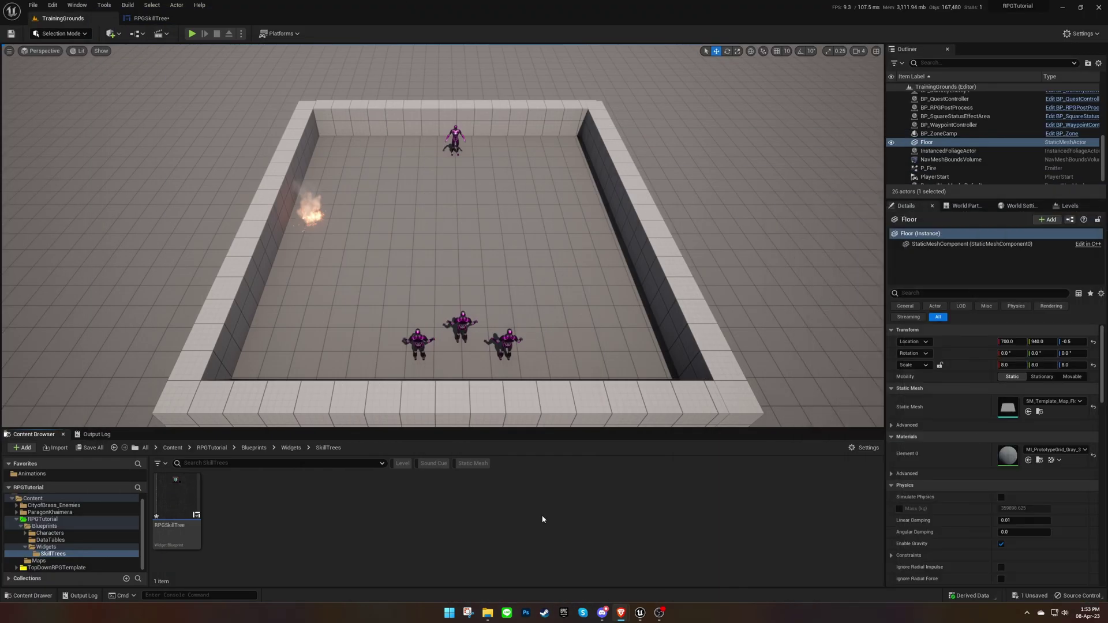
# Create a data table in the DataTables folder using S_SkillTreeData as its row structure
pyautogui.click(50, 539)
pyautogui.rightClick(317, 506)
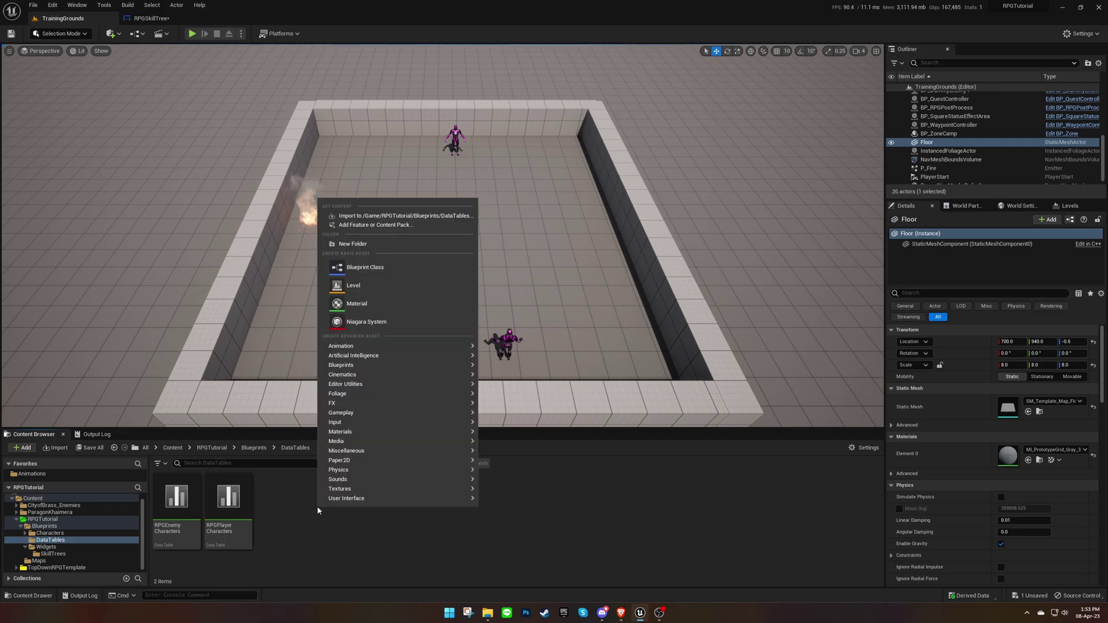
pyautogui.moveTo(399, 387)
pyautogui.moveTo(427, 451)
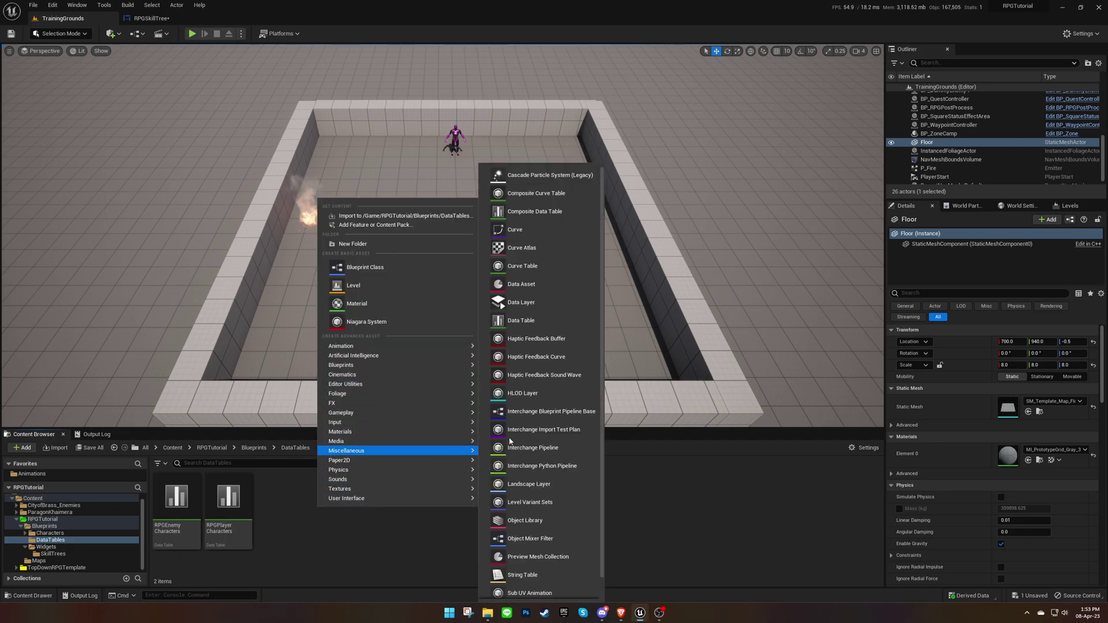
pyautogui.click(533, 322)
pyautogui.click(521, 296)
pyautogui.write('skill')
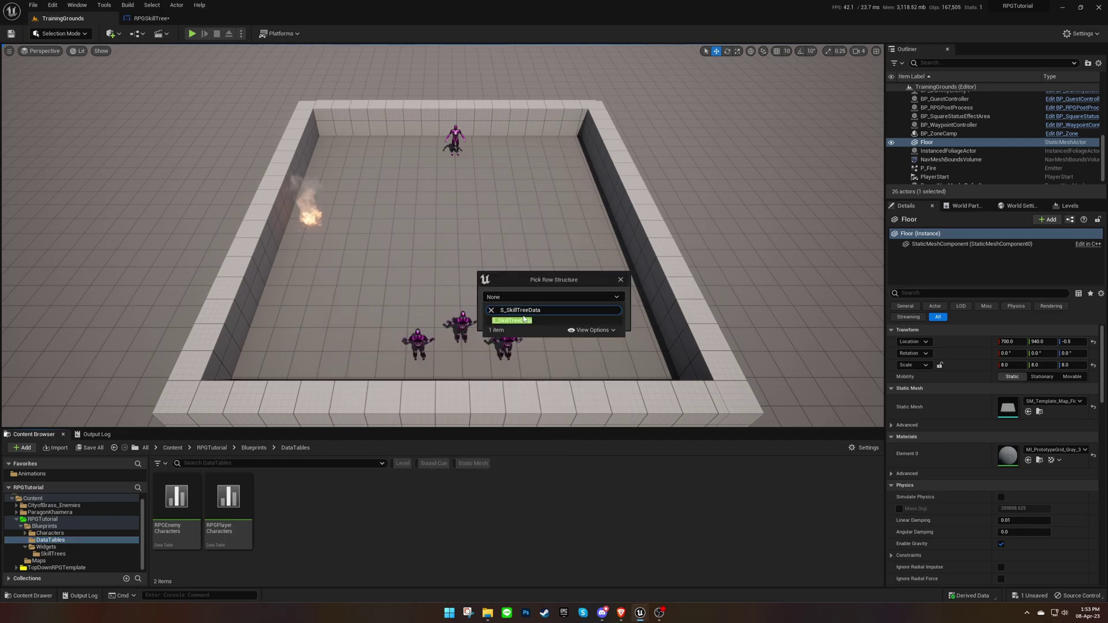
pyautogui.click(533, 315)
pyautogui.click(583, 307)
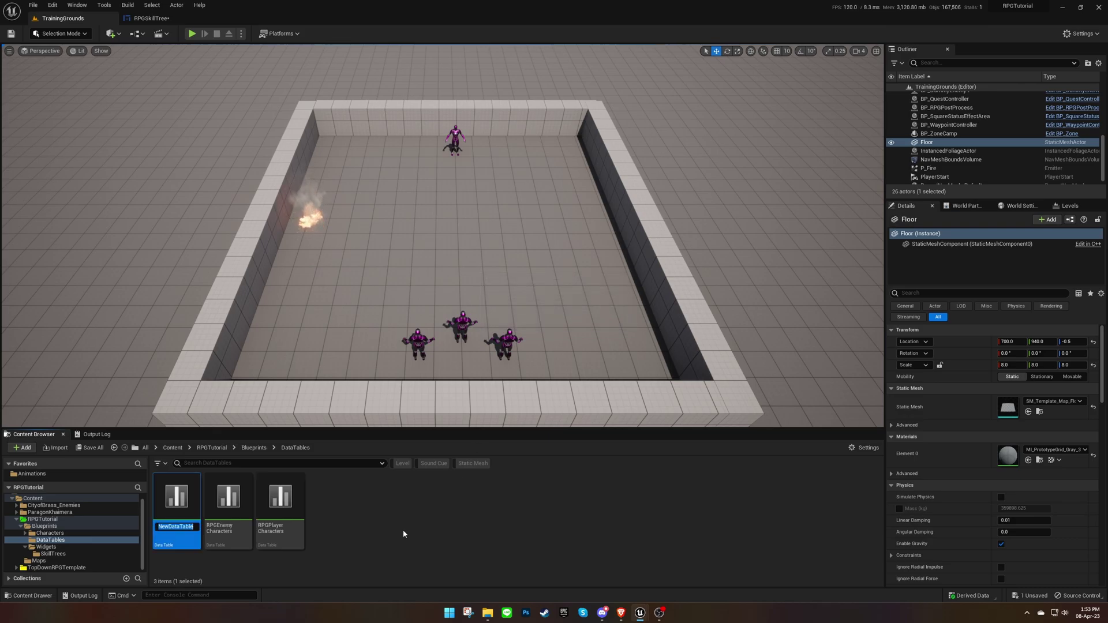
# Name the new data table RPGSkillTrees and open it
pyautogui.write('RPGSki')
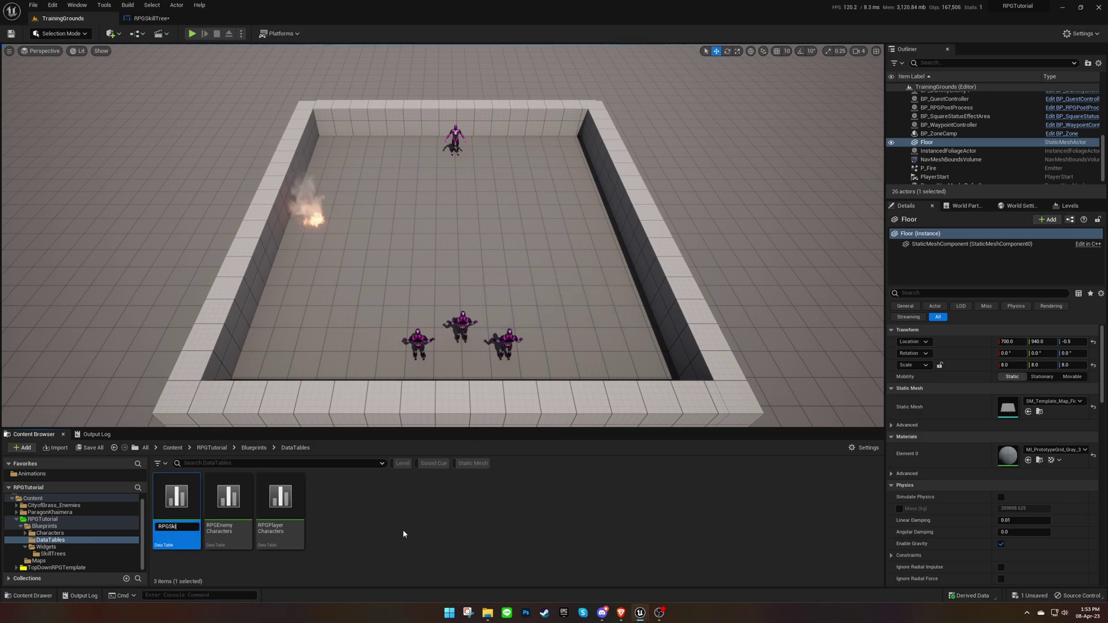
pyautogui.write('llTrees')
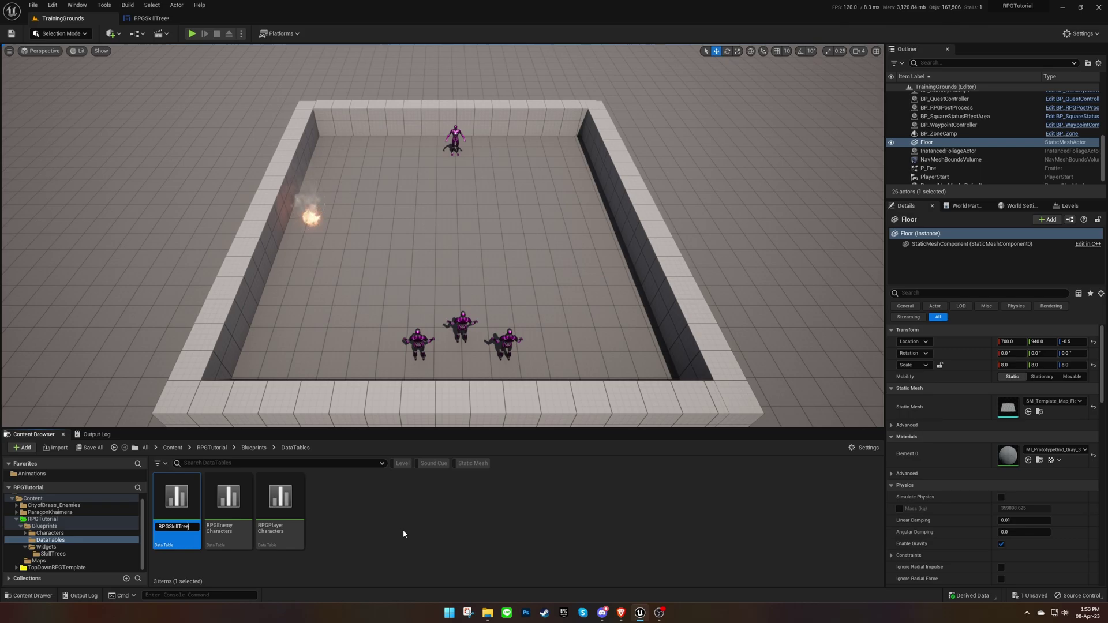
pyautogui.press('Return')
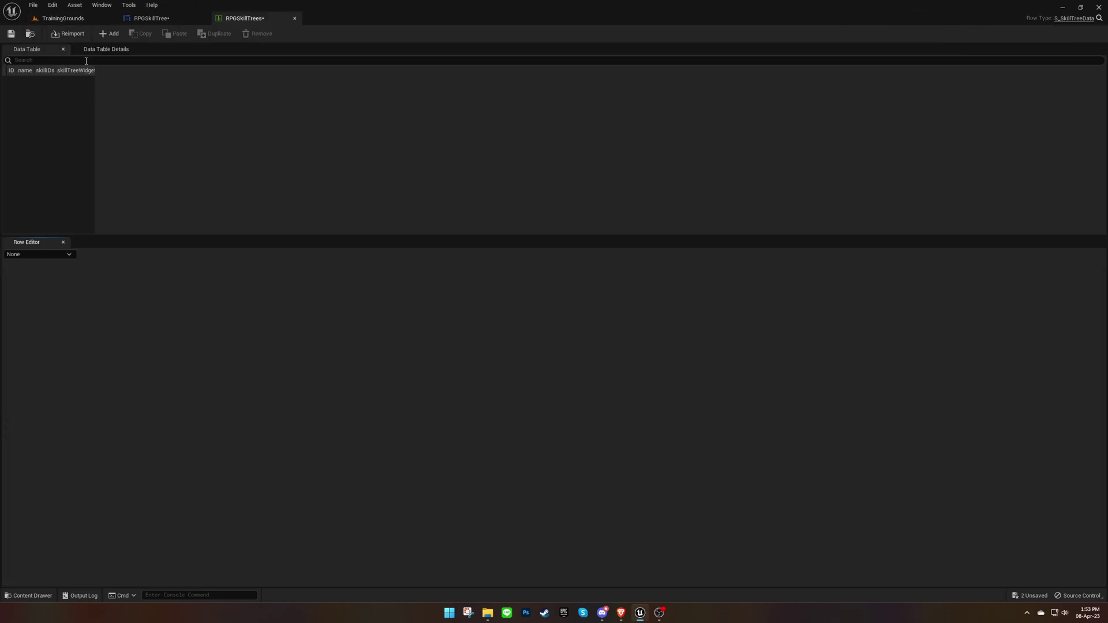
# Add a row to the data table, widen the row name column and name the row RPGSkillTree
pyautogui.click(110, 33)
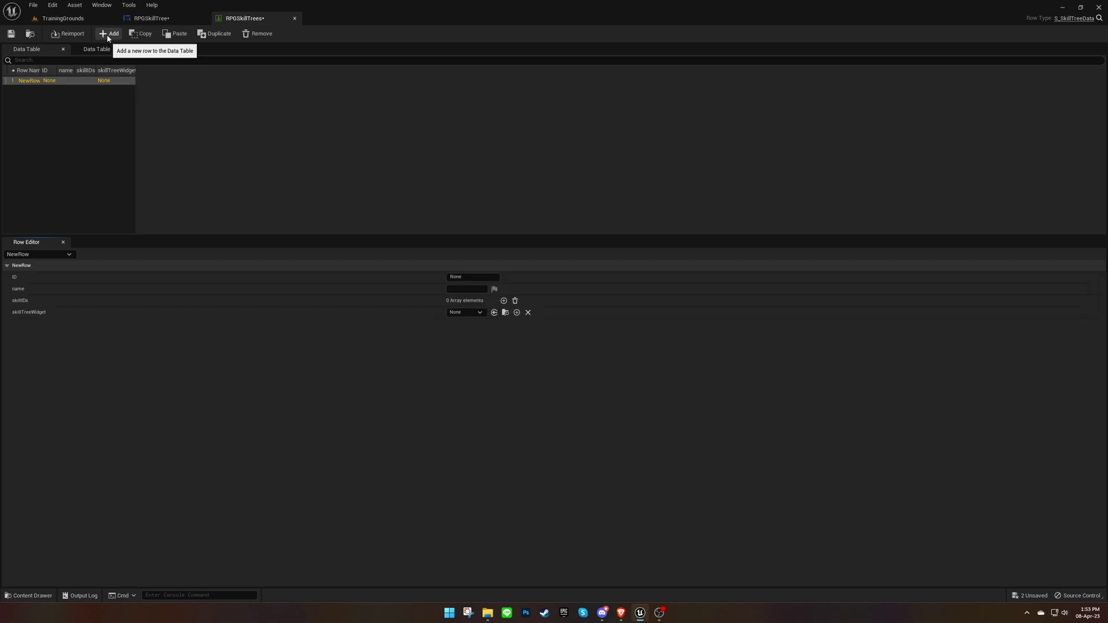
pyautogui.moveTo(35, 70); pyautogui.dragTo(78, 72)
pyautogui.doubleClick(33, 82)
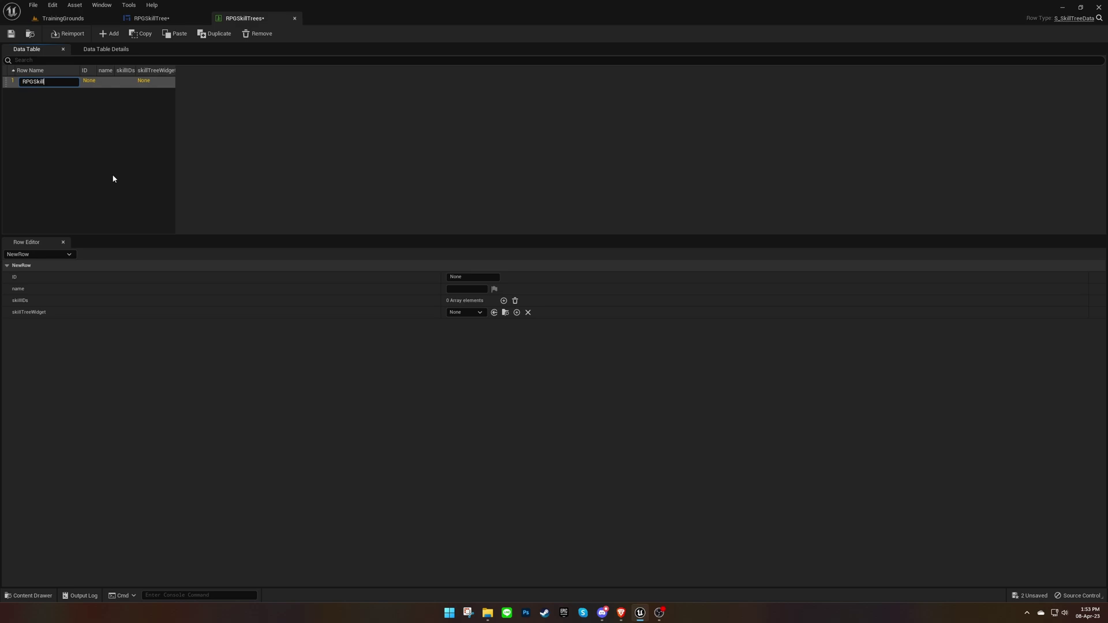
pyautogui.press('Return')
# Set the RPGSkillTree row's ID to RPGSkillTree and its name to Tutorial
pyautogui.click(481, 277)
pyautogui.hotkey('ctrl', 'v')
pyautogui.write('RPGSkillTree')
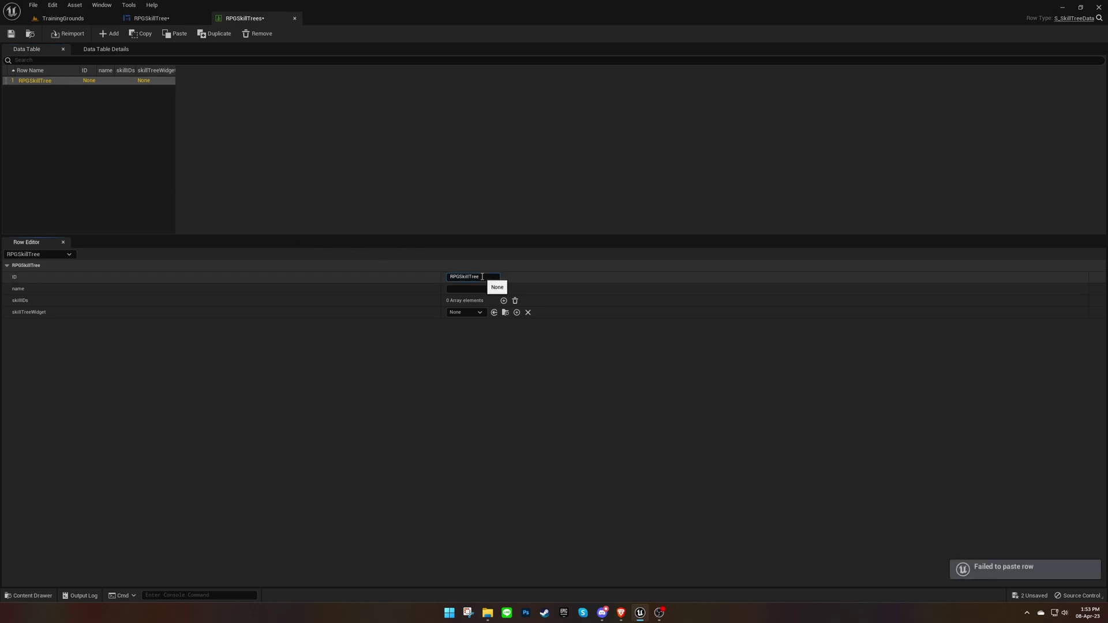
pyautogui.press('Return')
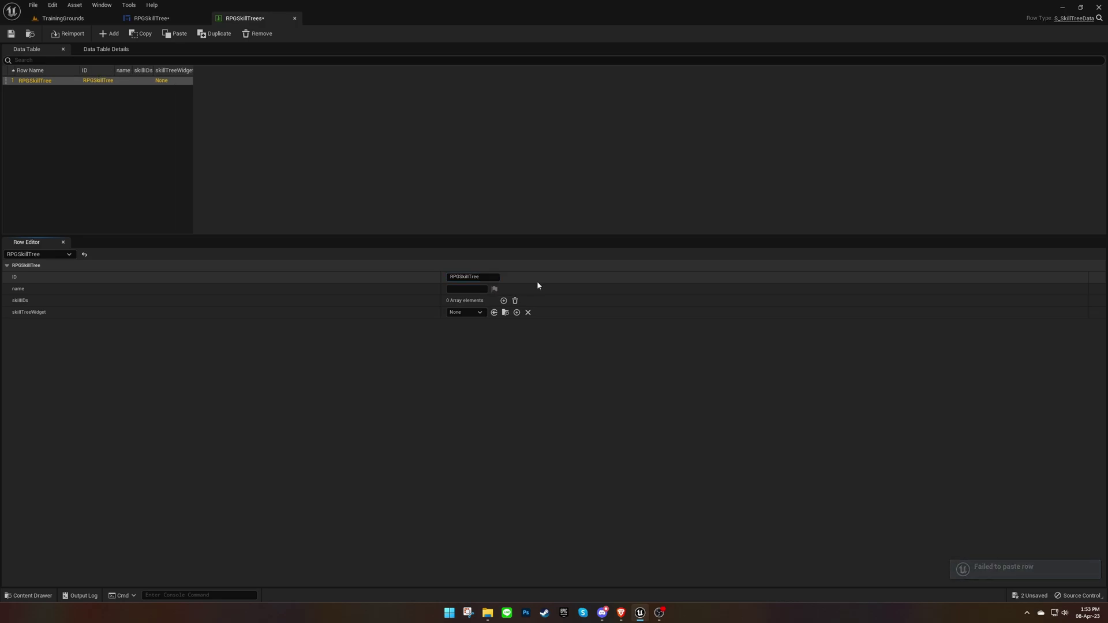
pyautogui.click(476, 290)
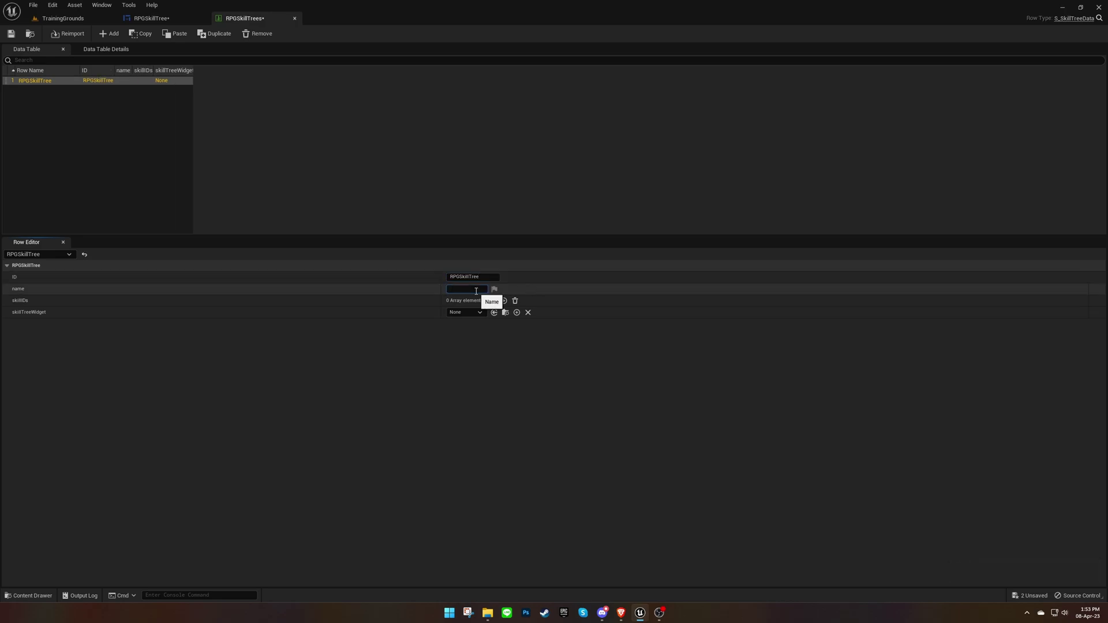
pyautogui.write('Tutorial')
pyautogui.press('Return')
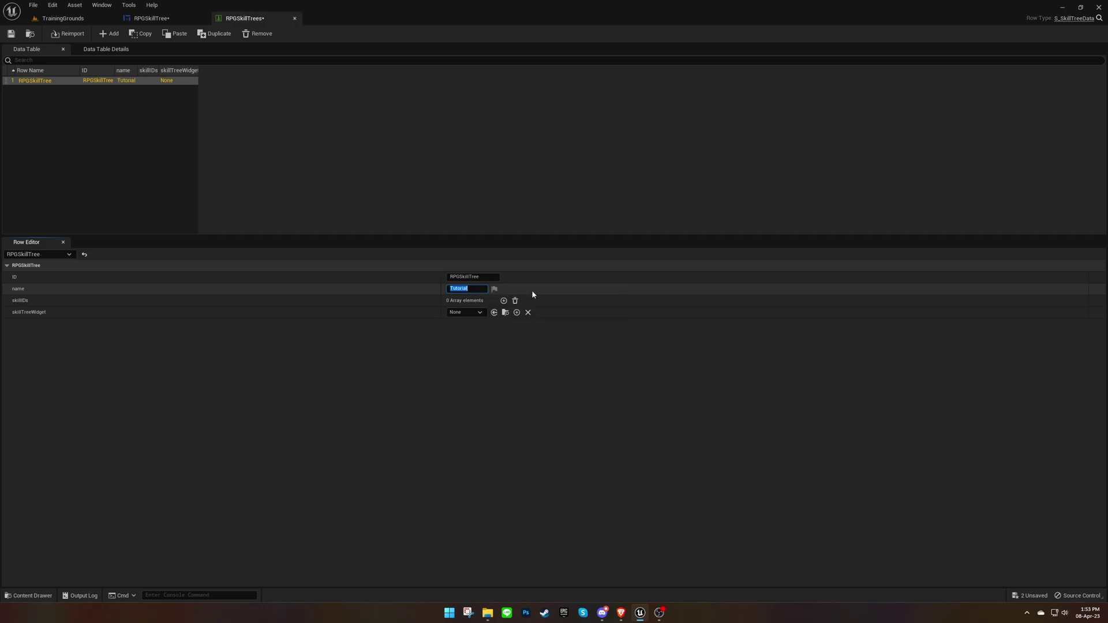
# Add one element to the RPGSkillTree row's skillIDs array and set it to IgnoreDefenseSkill
pyautogui.click(534, 305)
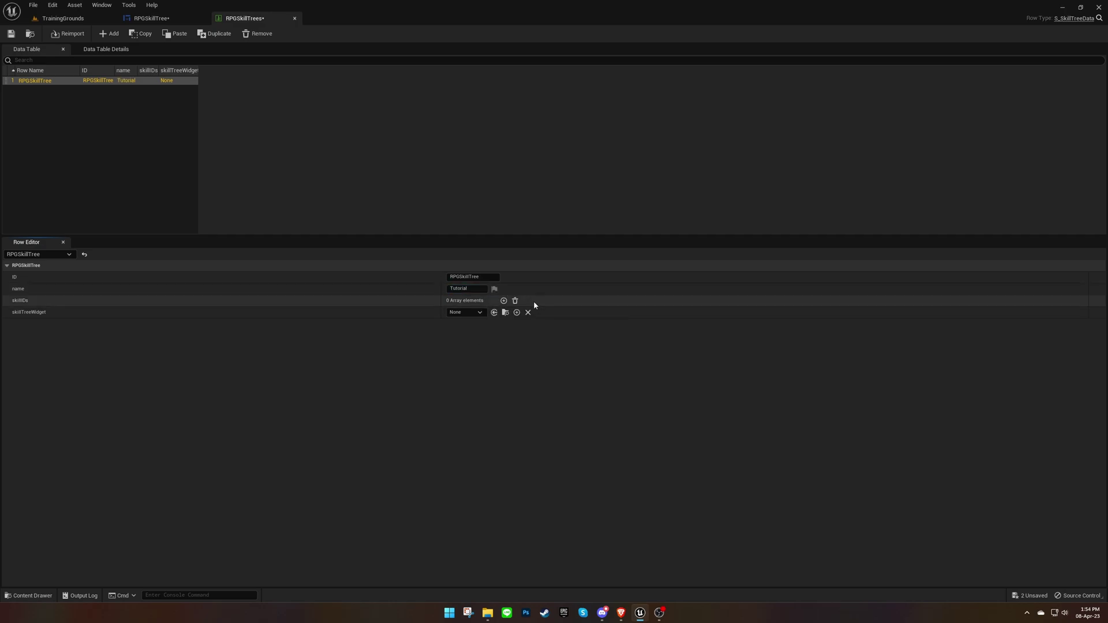
pyautogui.click(173, 18)
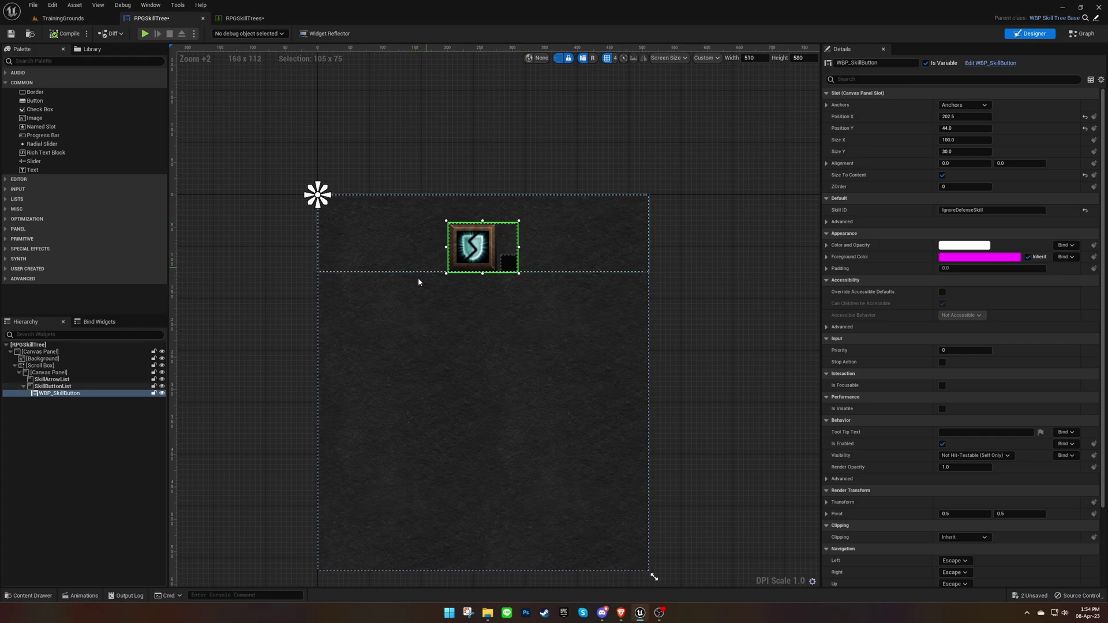
pyautogui.click(244, 18)
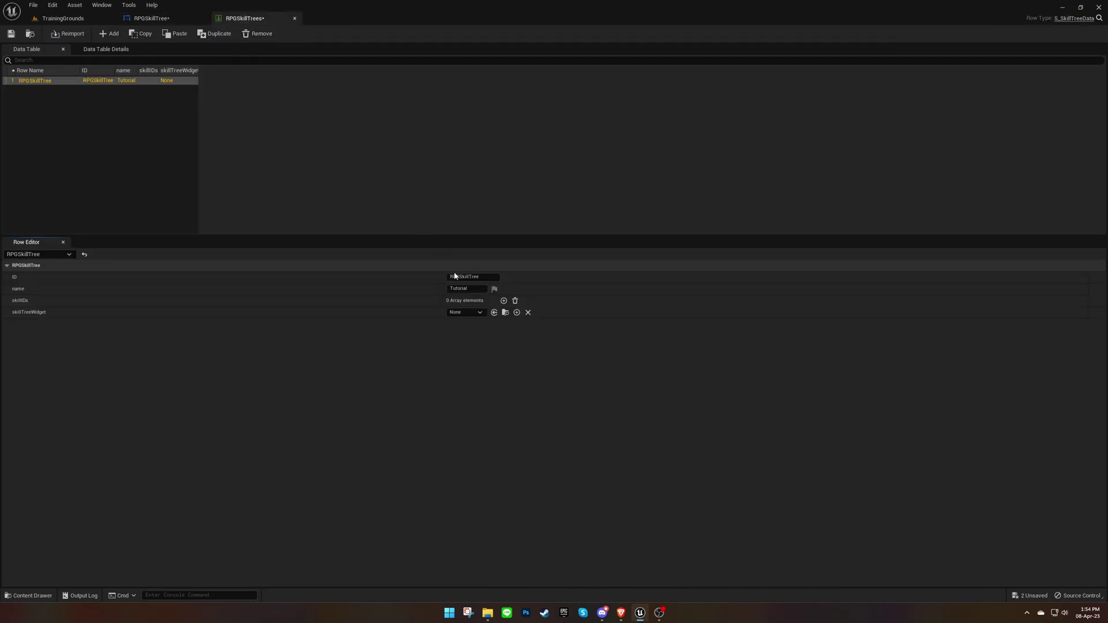
pyautogui.click(503, 300)
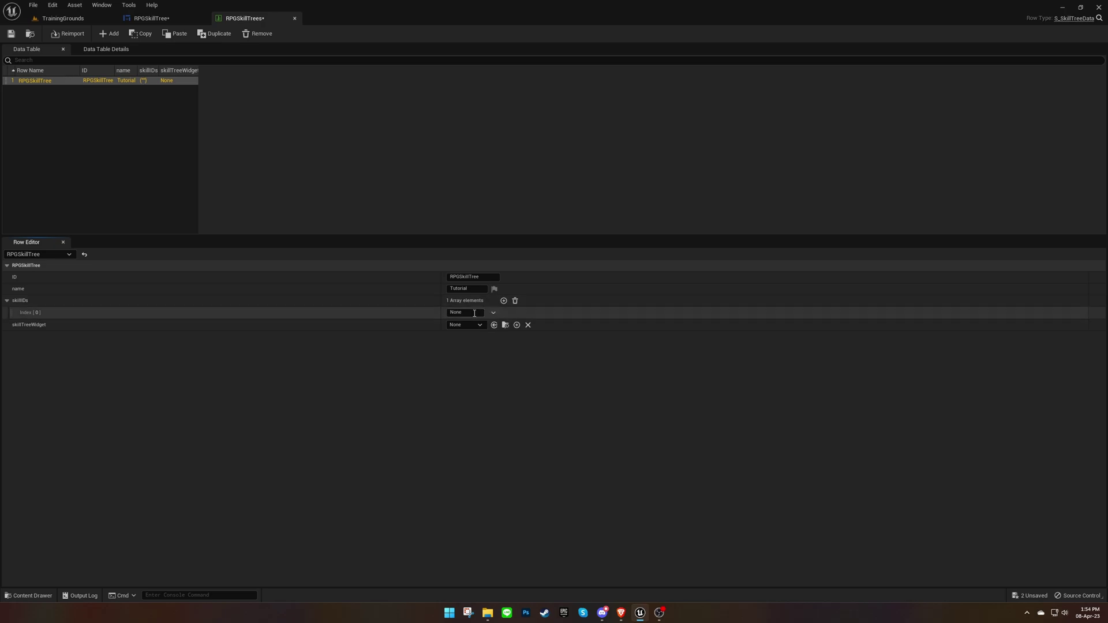
pyautogui.write('Ignore')
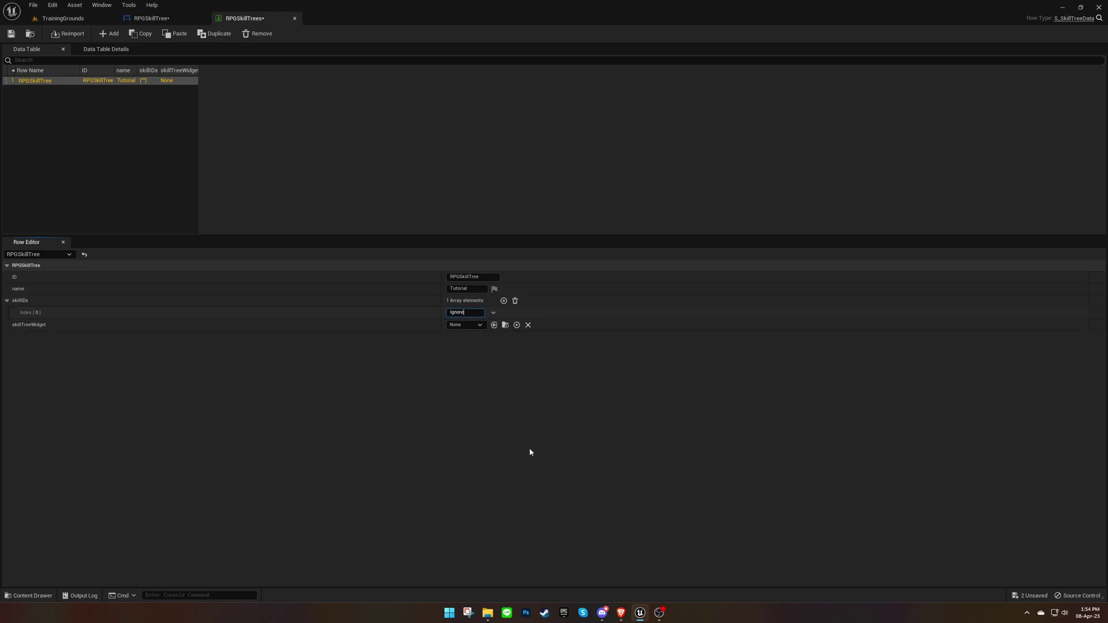
pyautogui.write('DefenseSkill')
pyautogui.press('Return')
pyautogui.click(512, 358)
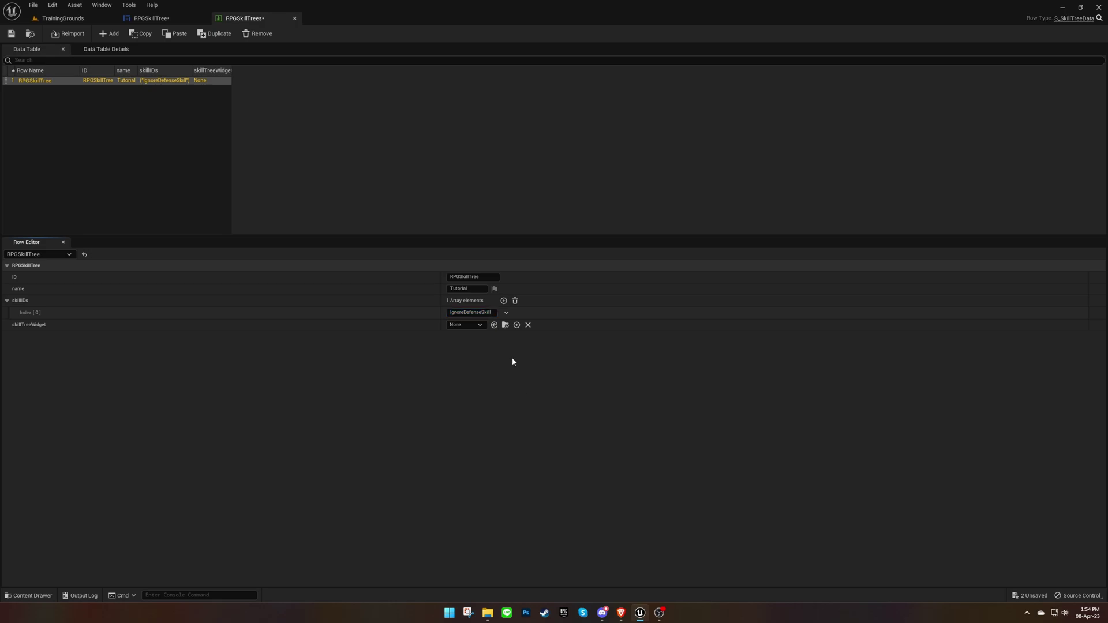
# Set the row's skillTreeWidget to RPGSkillTree and save all modified assets from the TrainingGrounds level
pyautogui.click(482, 326)
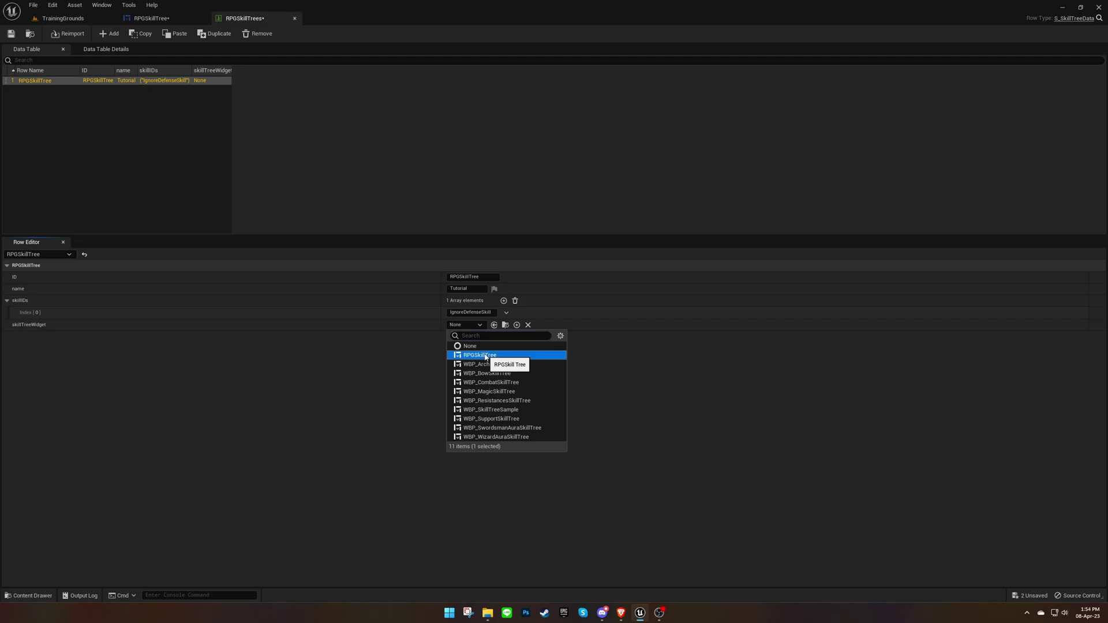
pyautogui.click(484, 356)
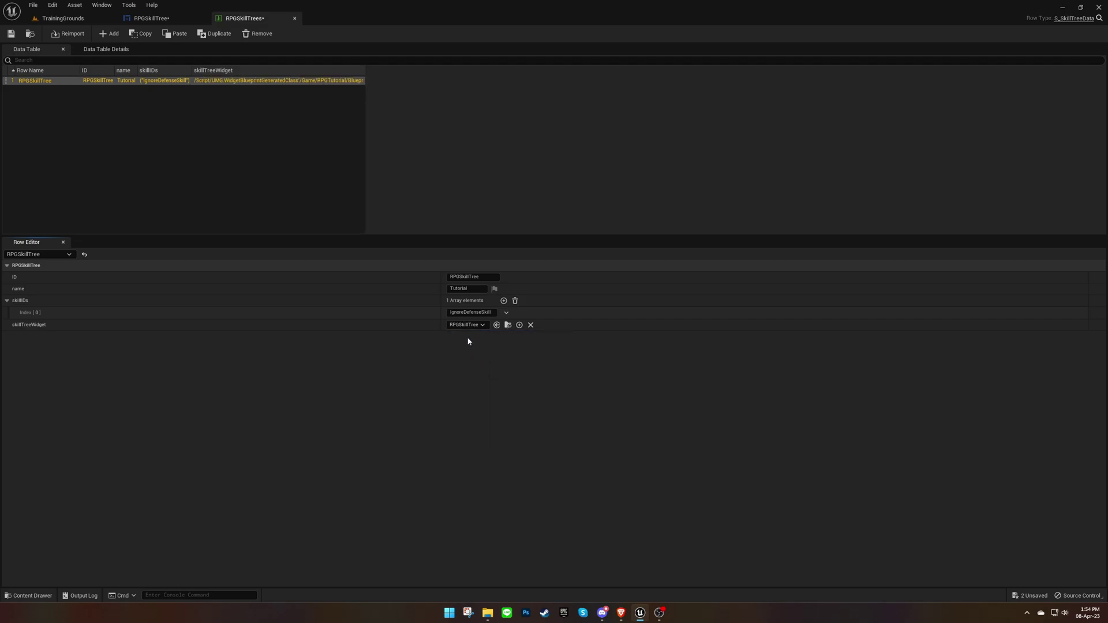
pyautogui.click(88, 18)
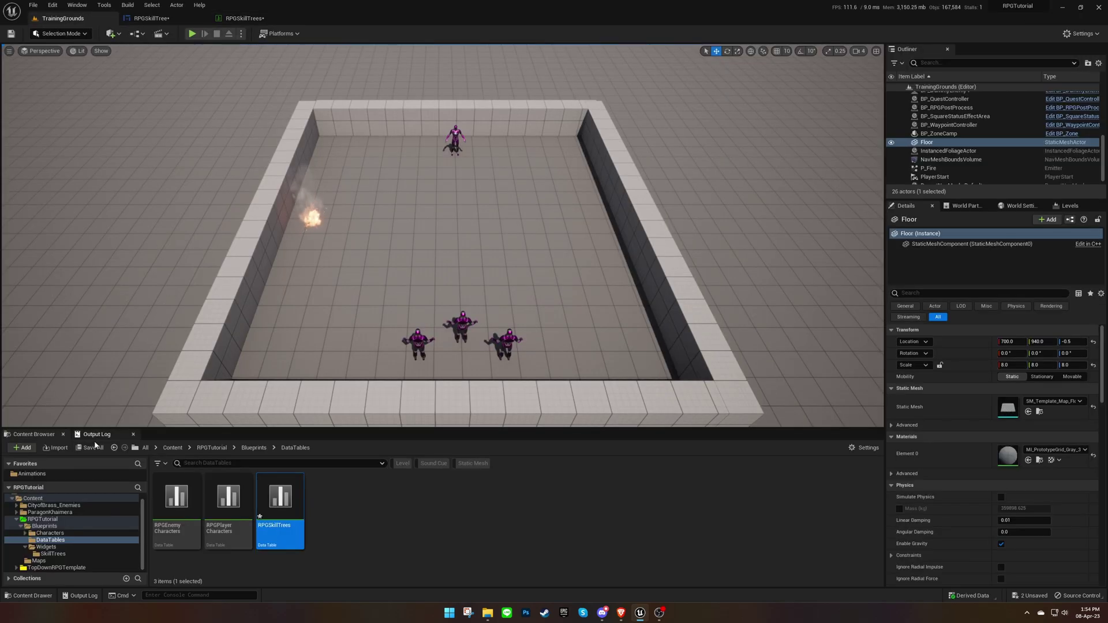
pyautogui.hotkey('ctrl', 'shift', 's')
pyautogui.click(622, 404)
pyautogui.click(469, 493)
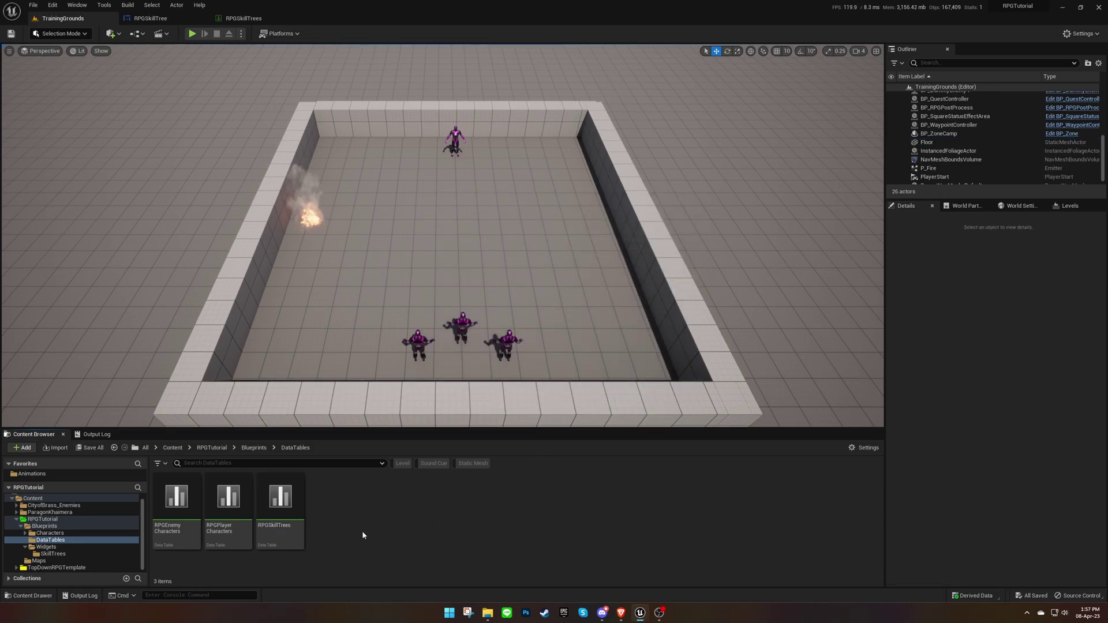
# In the RPGPlayerCharacters data table, set the berserker's skillTreeIDs entry to RPGSkillTree and save all modified assets
pyautogui.doubleClick(232, 515)
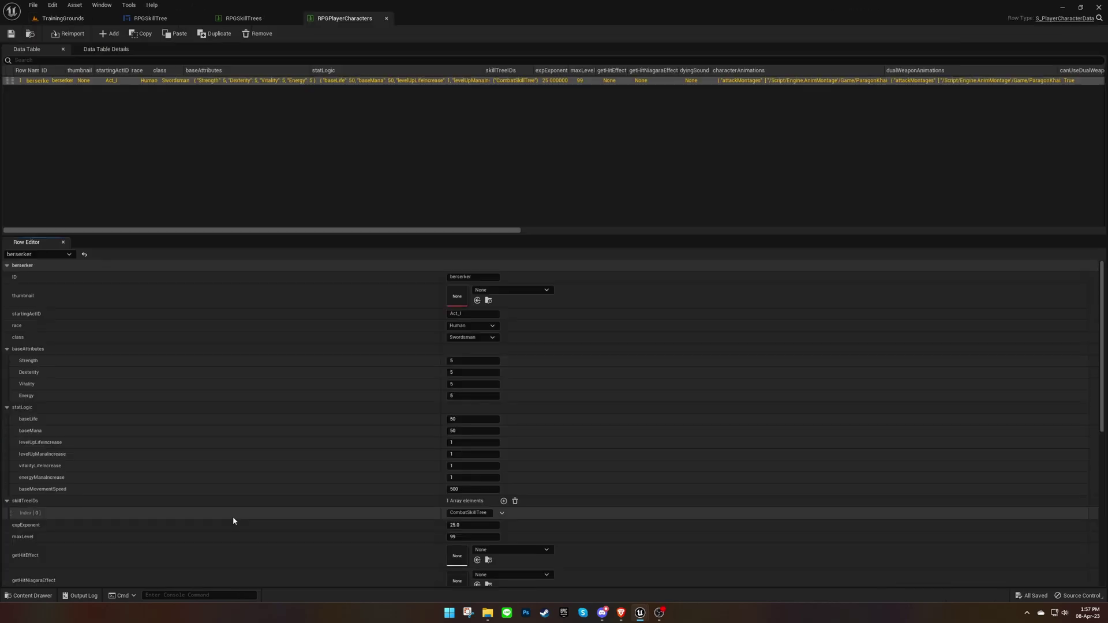
pyautogui.scroll(-2, 346, 449)
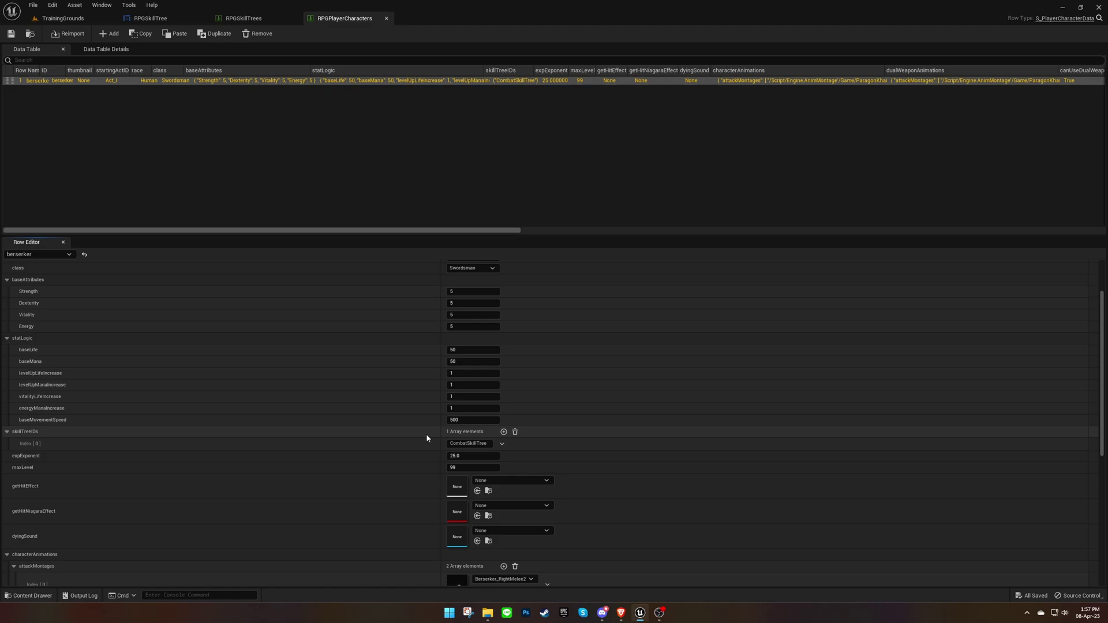
pyautogui.click(502, 443)
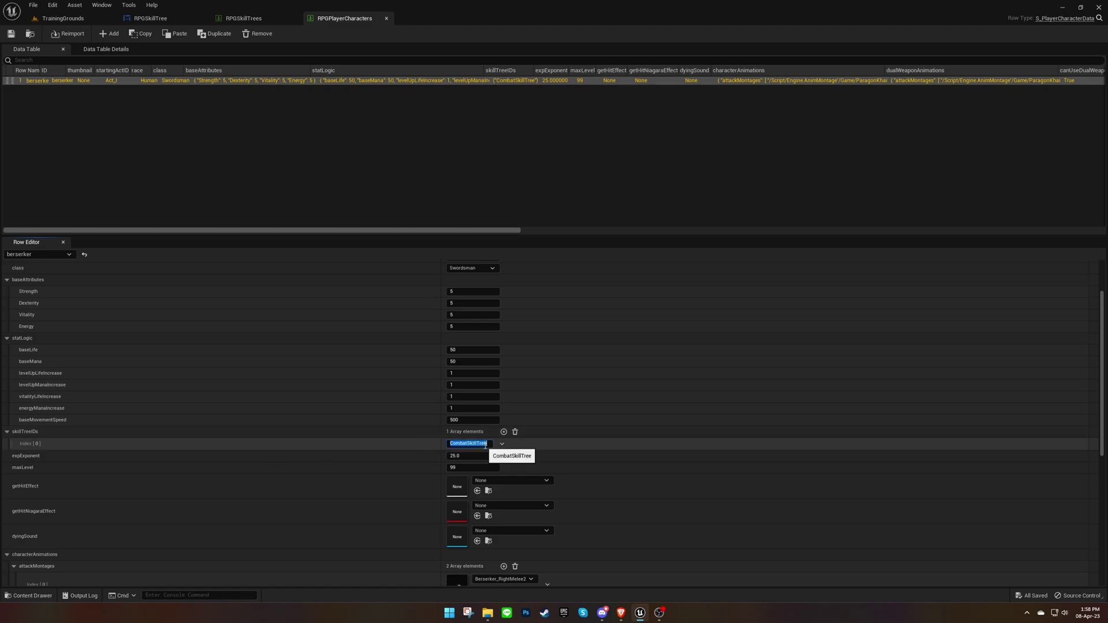
pyautogui.click(508, 460)
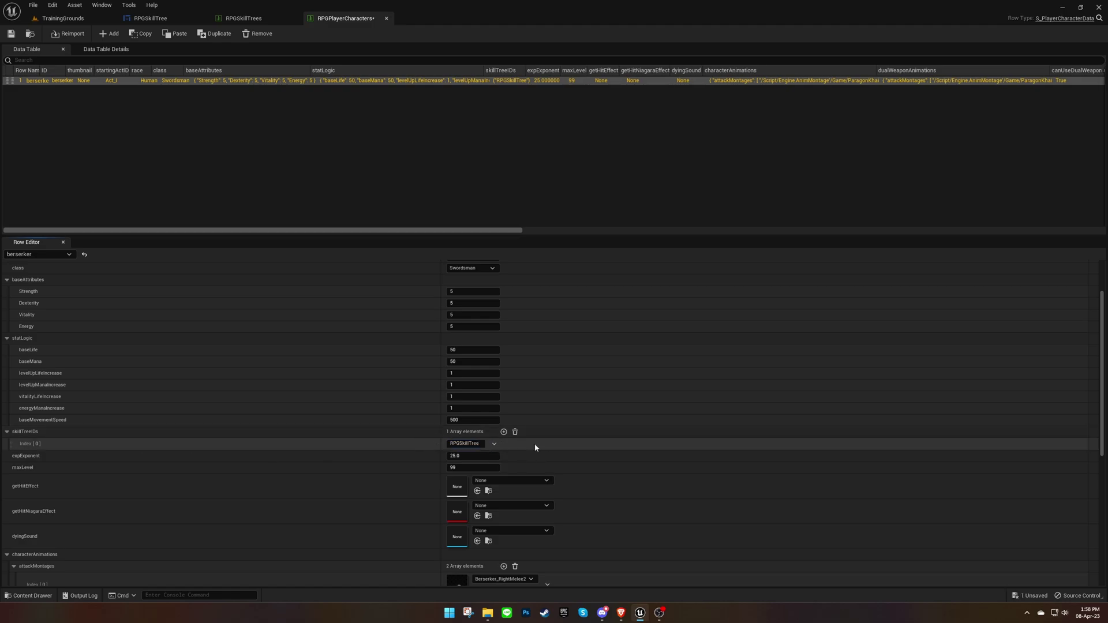
pyautogui.click(63, 18)
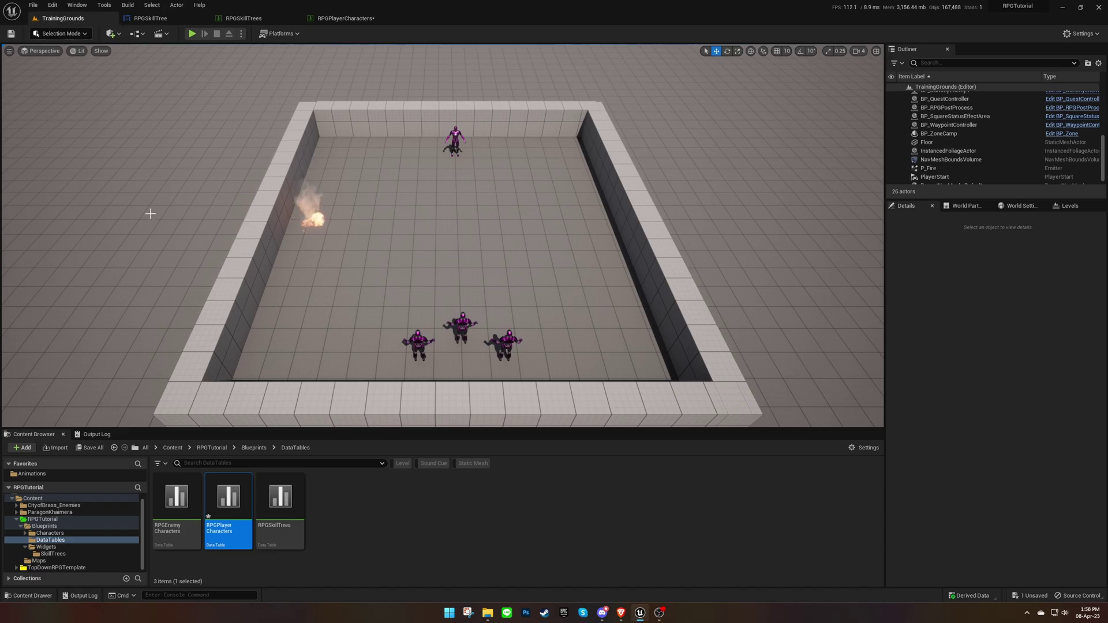
pyautogui.click(102, 448)
pyautogui.click(624, 405)
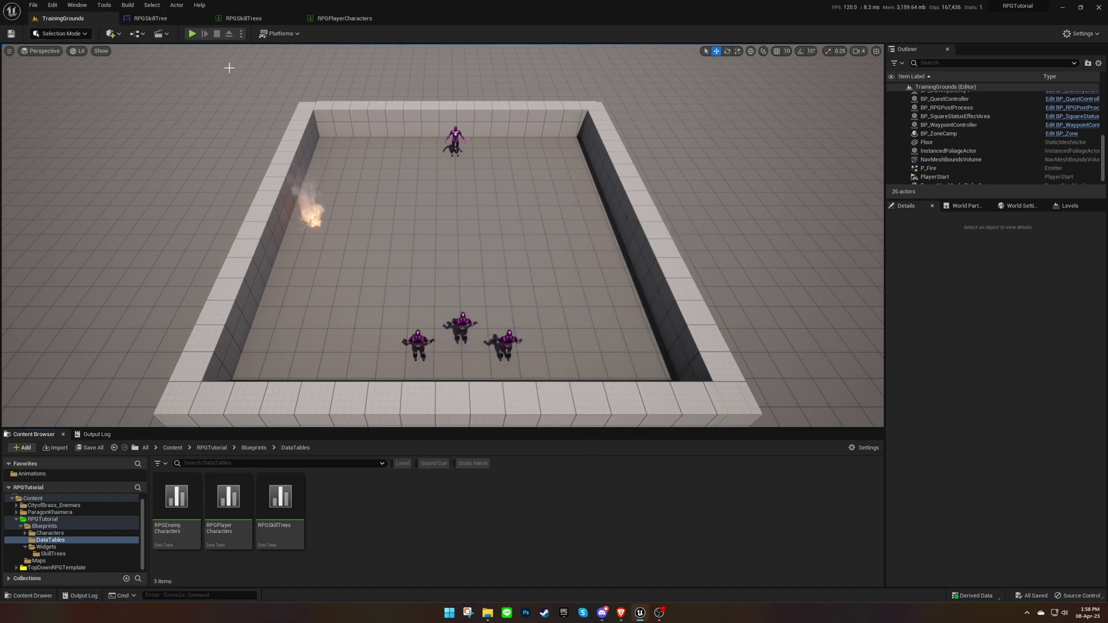
# Play the TrainingGrounds level as the Berserker, check the skill tree window, stop playing and close the message log
pyautogui.click(191, 34)
pyautogui.click(439, 224)
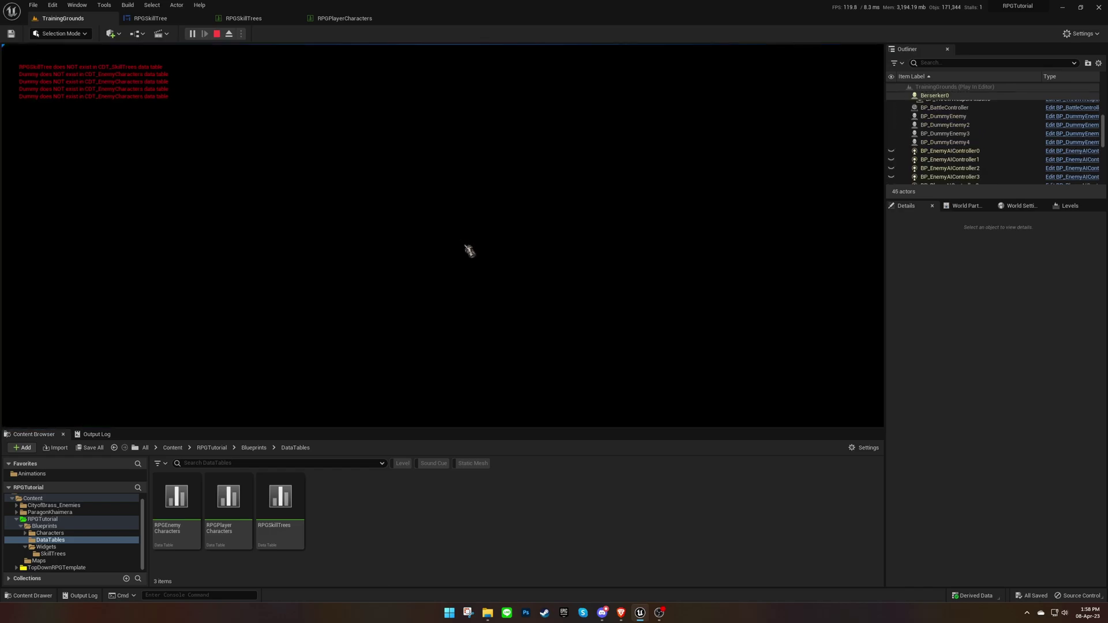
pyautogui.press('t')
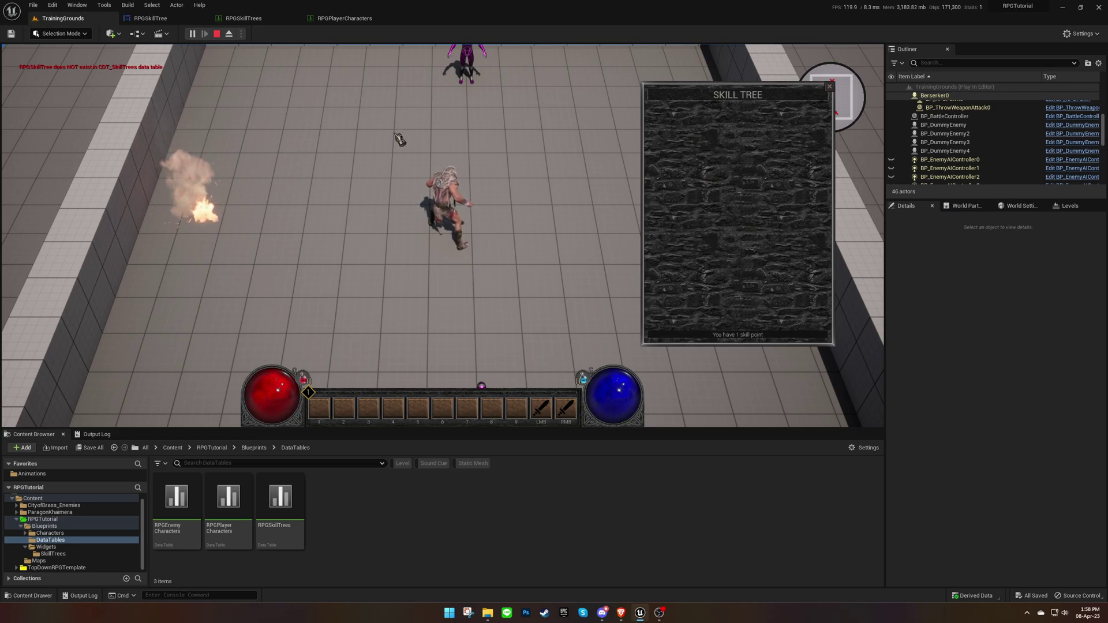
pyautogui.click(216, 34)
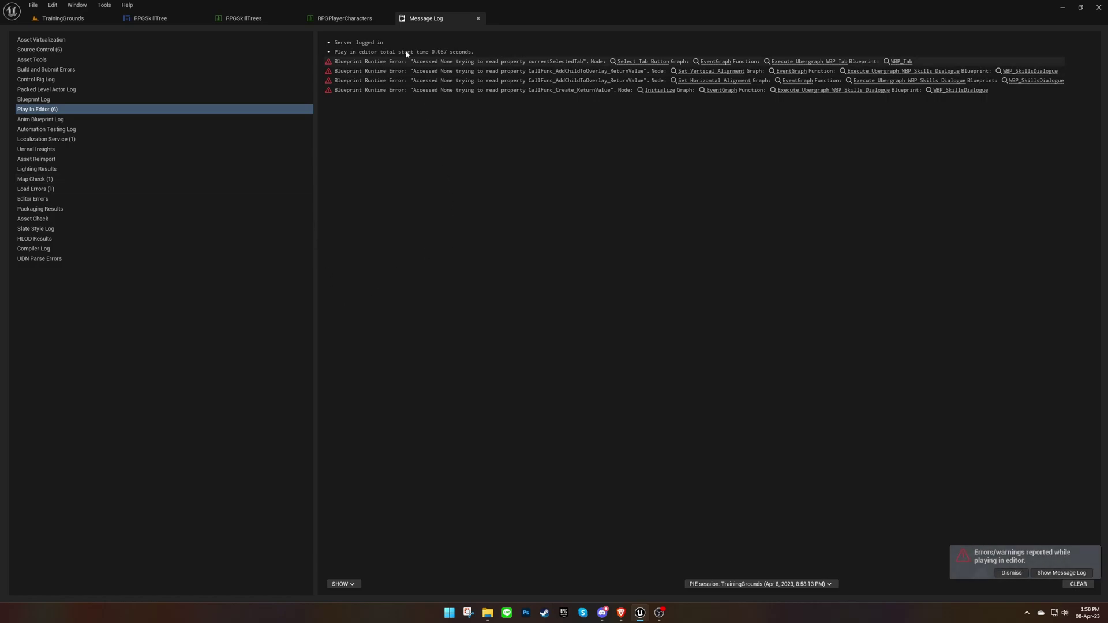
pyautogui.middleClick(425, 21)
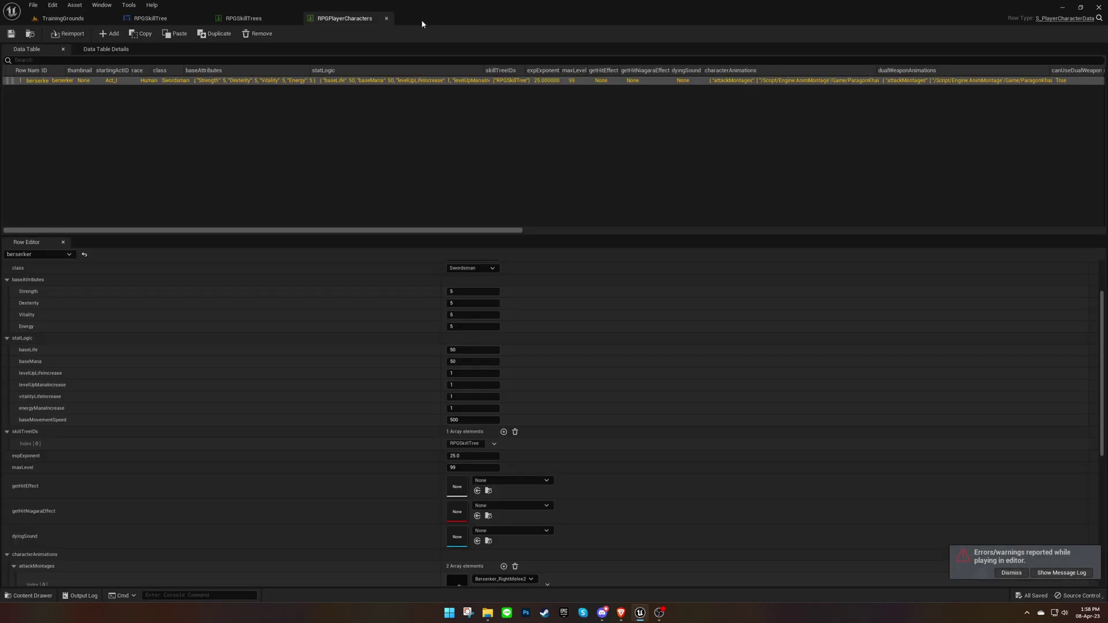
pyautogui.click(105, 19)
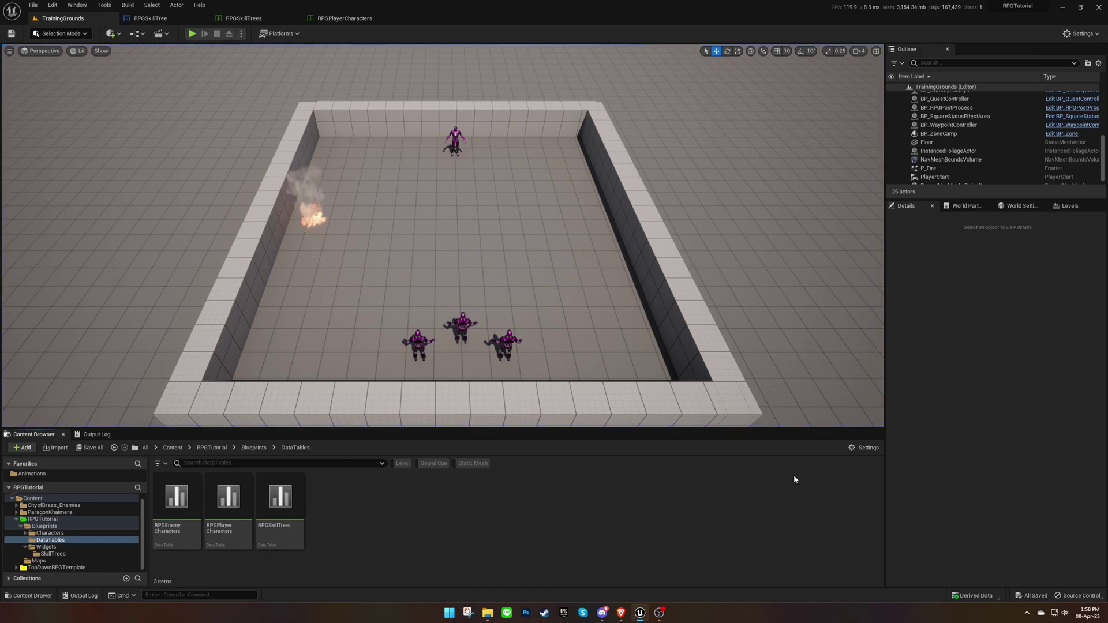
# Switch to the template documentation in Google Docs and copy the composite data table name CDT_SkillTrees from section 3.4.2
pyautogui.hotkey('alt', 'Tab')
pyautogui.doubleClick(686, 169)
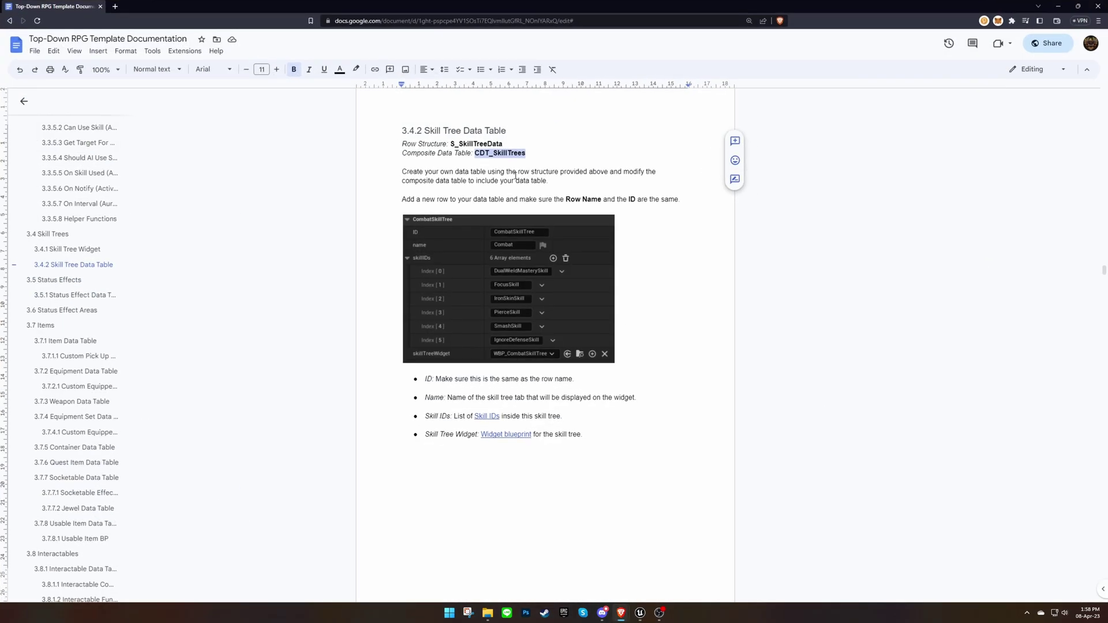
pyautogui.doubleClick(139, 15)
# Switch back to Unreal Editor, search the TopDownRPGTemplate folder for CDT_SkillTrees and open that composite data table
pyautogui.hotkey('alt', 'Tab')
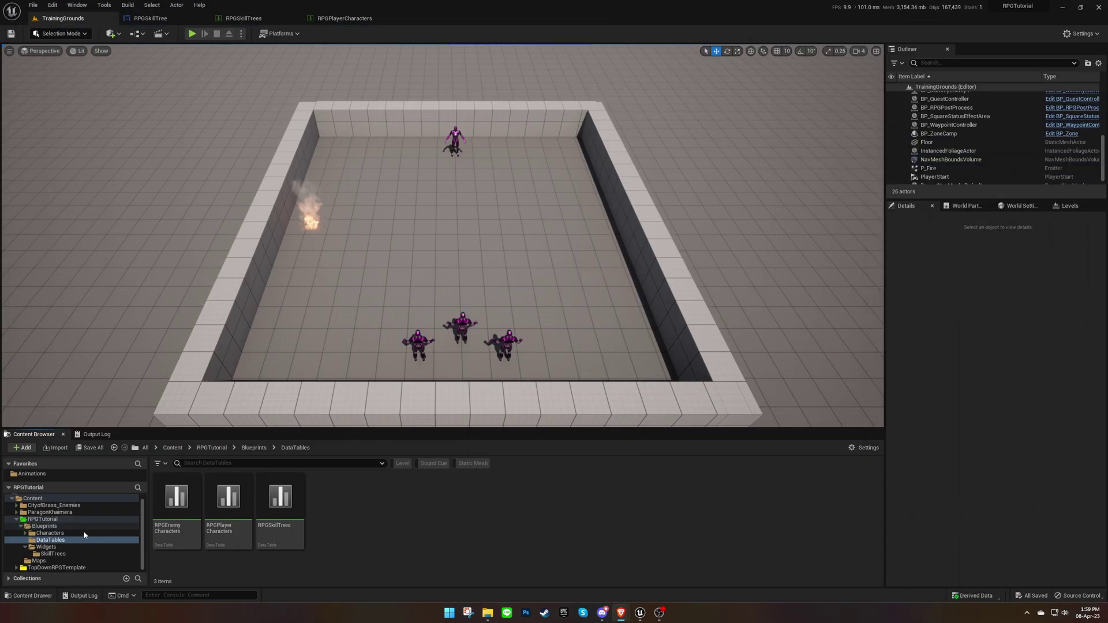
pyautogui.click(56, 567)
pyautogui.rightClick(205, 465)
pyautogui.click(242, 510)
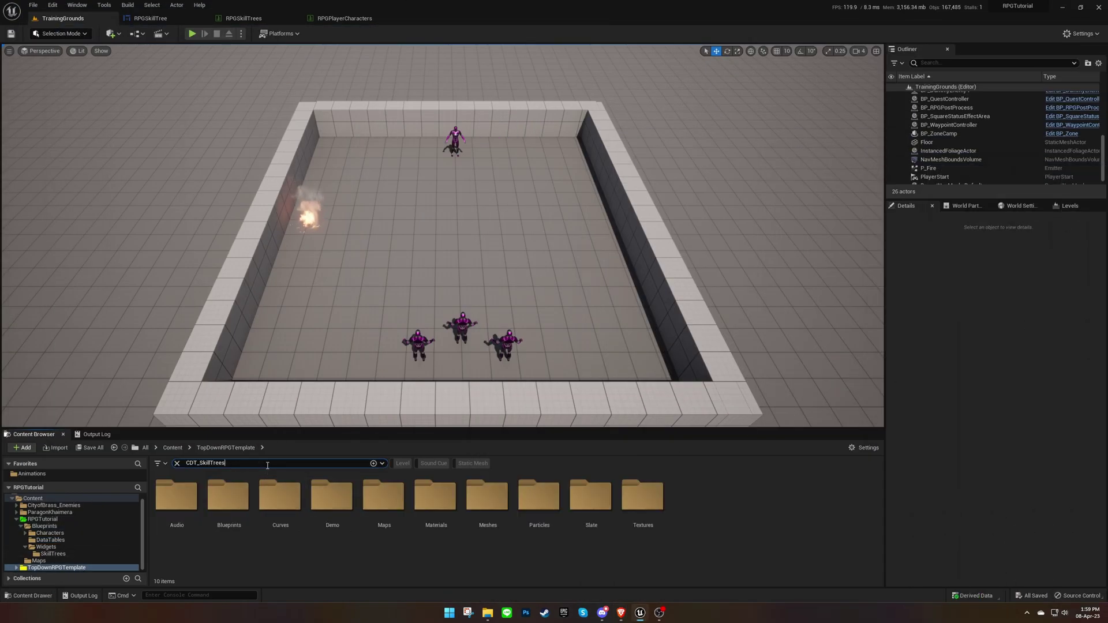
pyautogui.doubleClick(195, 503)
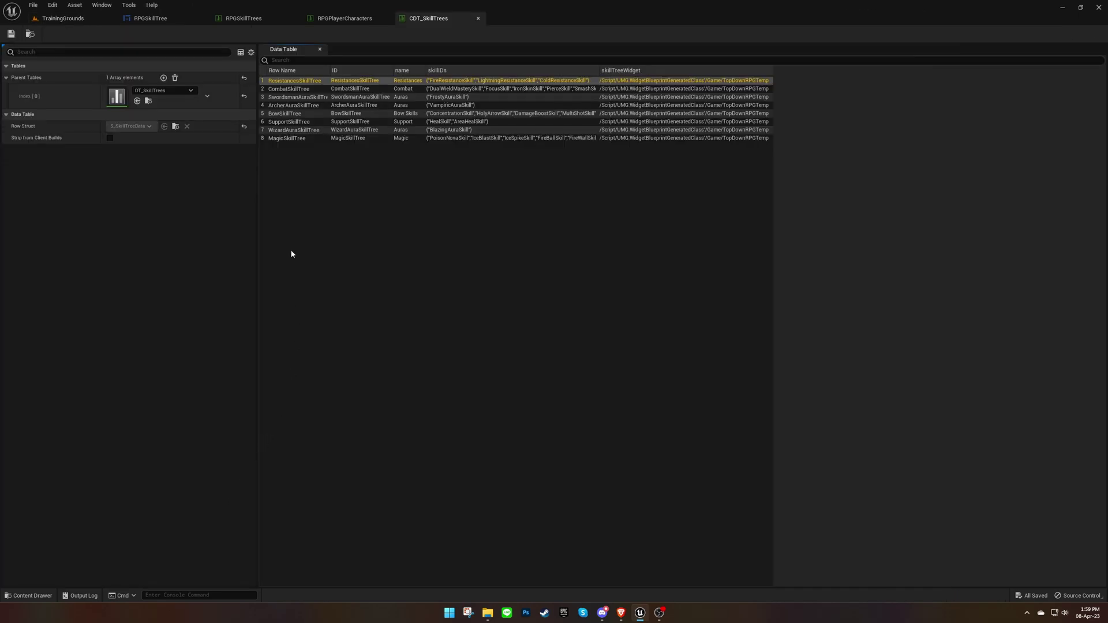
# Replace the DT_SkillTrees parent table in CDT_SkillTrees with the RPGSkillTrees data table
pyautogui.click(169, 93)
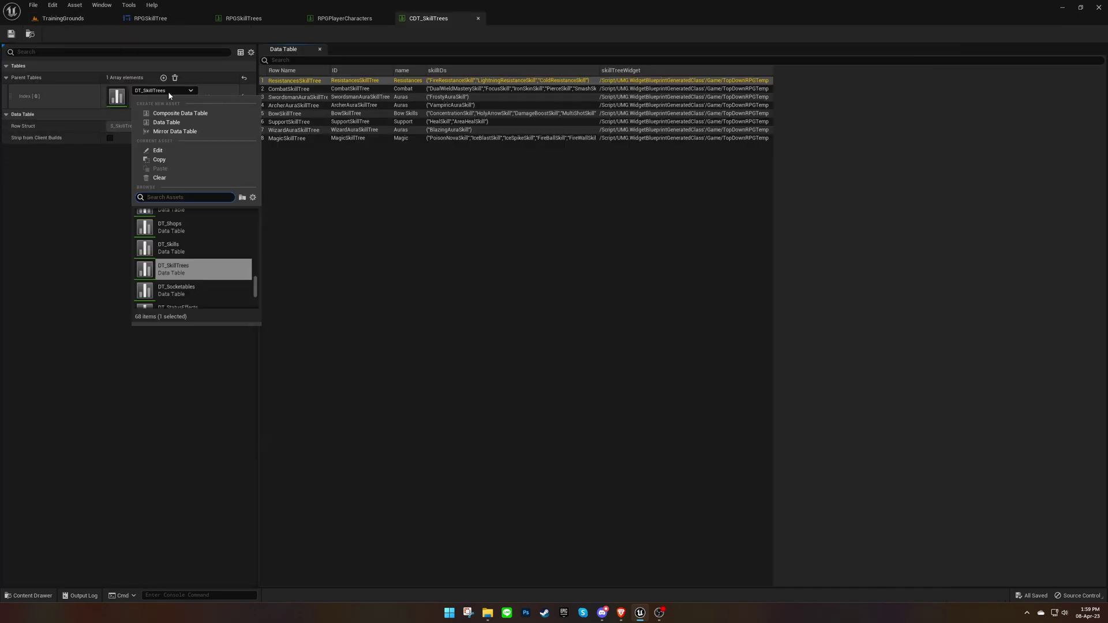
pyautogui.write('rpgs')
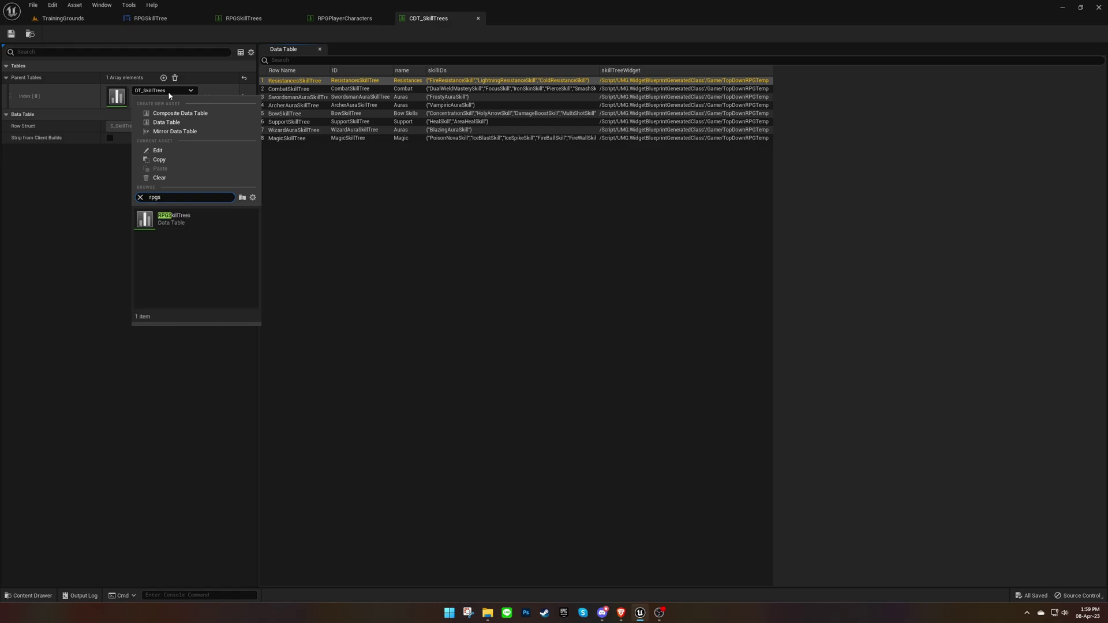
pyautogui.click(184, 218)
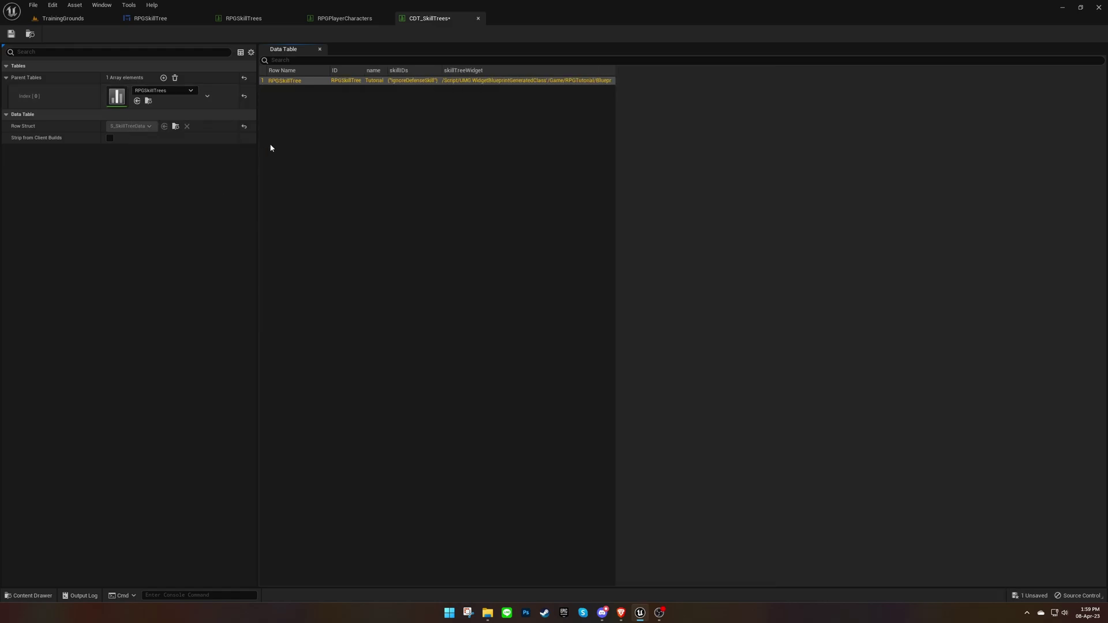
# Play the TrainingGrounds level as the Berserker, open the skill tree and spend a skill point on the Tutorial tree's skill
pyautogui.click(84, 21)
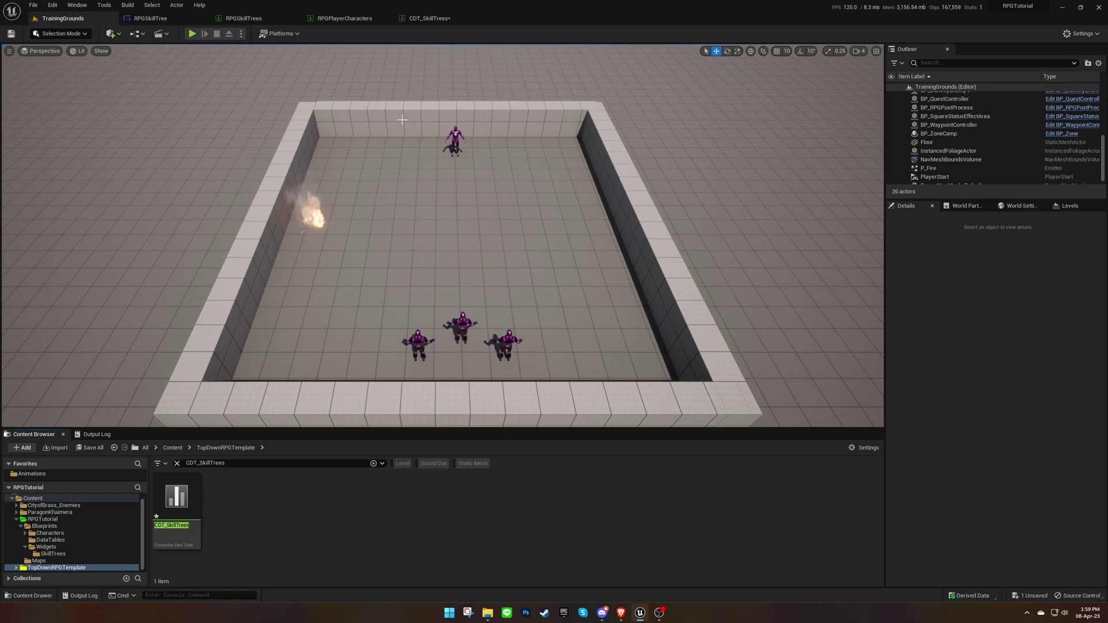
pyautogui.click(192, 34)
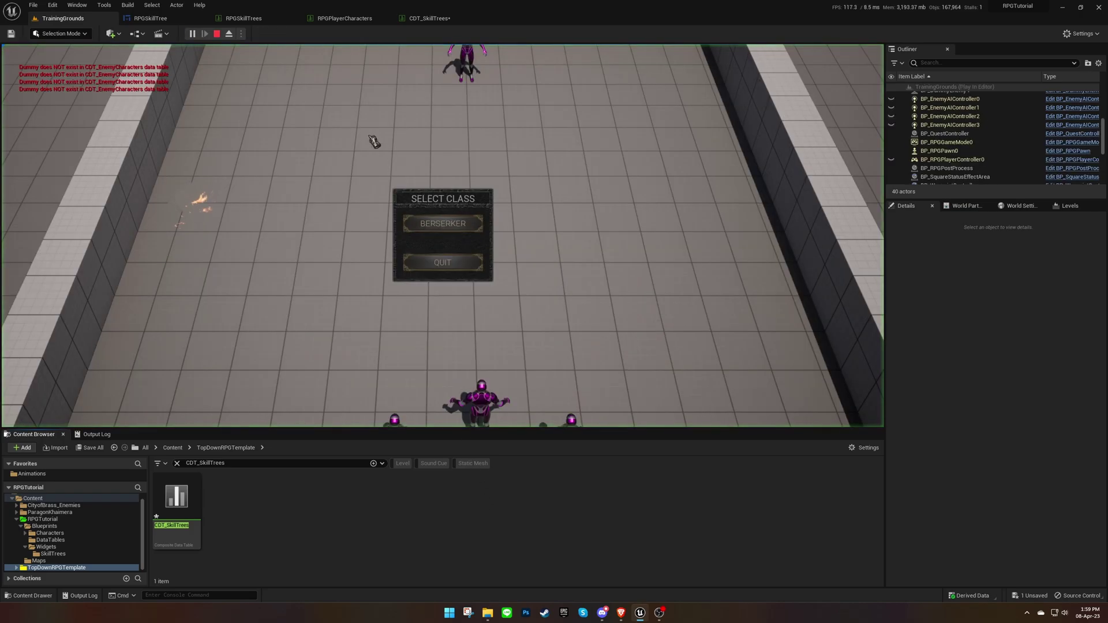
pyautogui.click(442, 224)
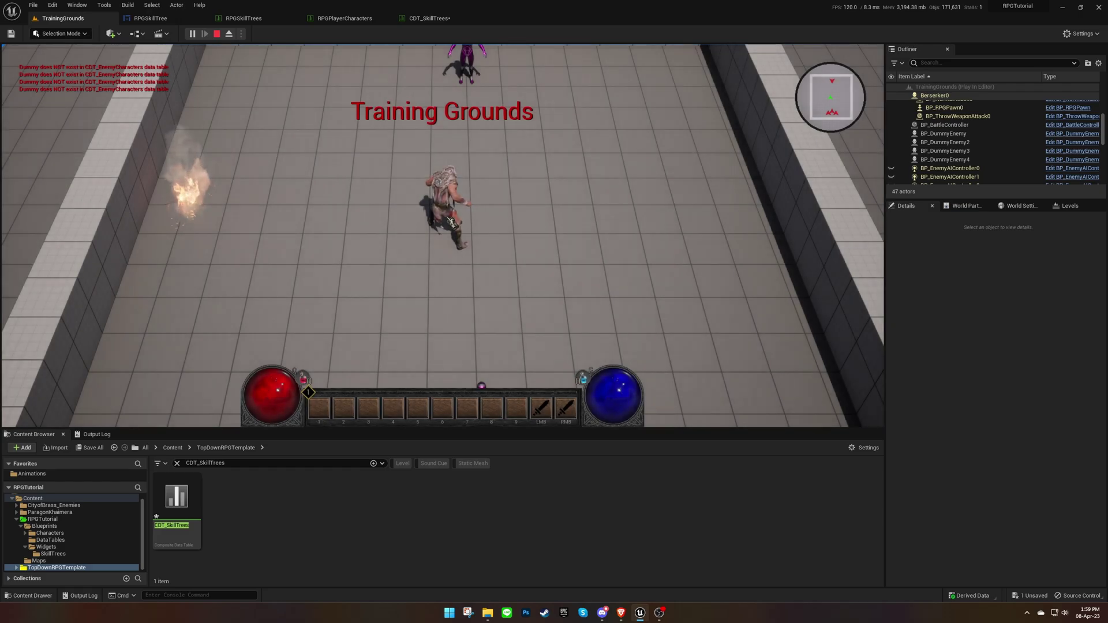
pyautogui.press('k')
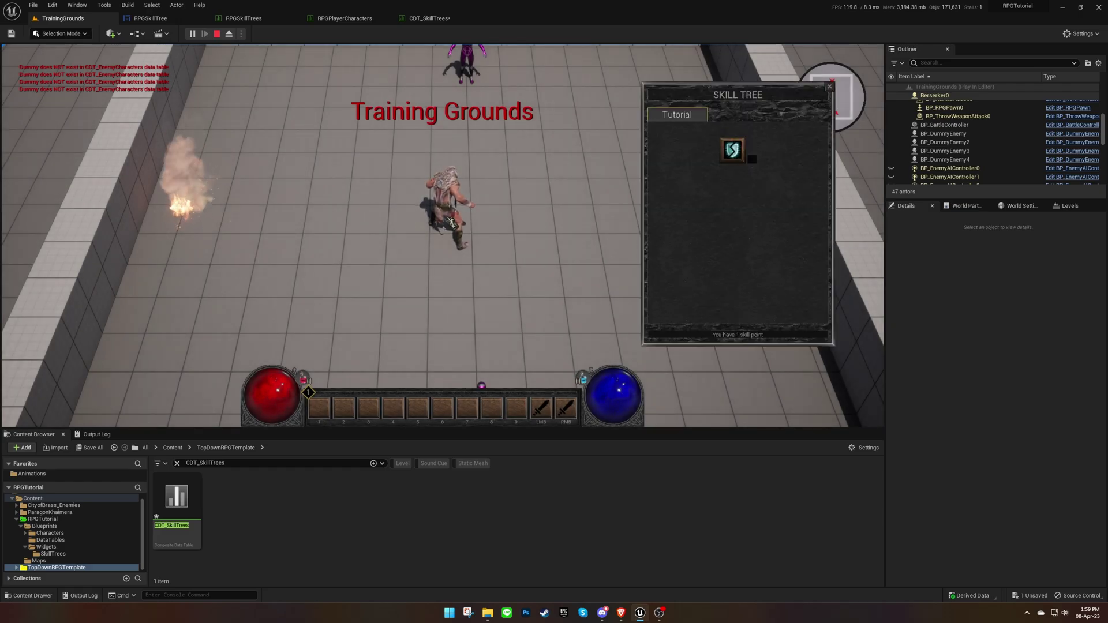
pyautogui.click(733, 152)
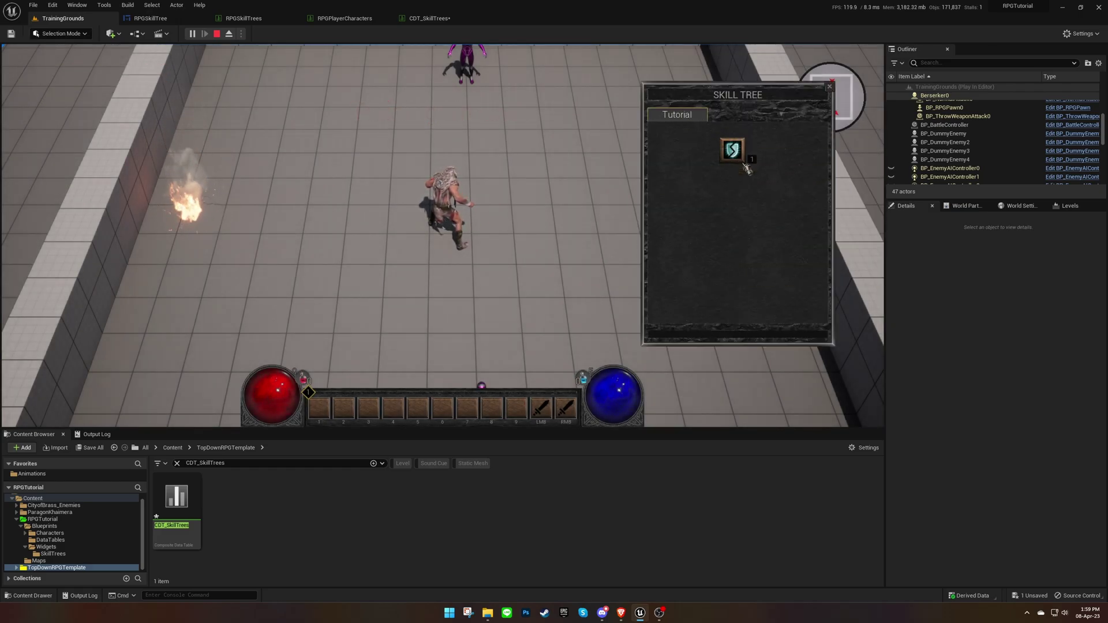
# Close the skill tree window, assign the learned skill to action slot 1 and move the Berserker toward the dummy enemy
pyautogui.click(829, 87)
pyautogui.click(320, 408)
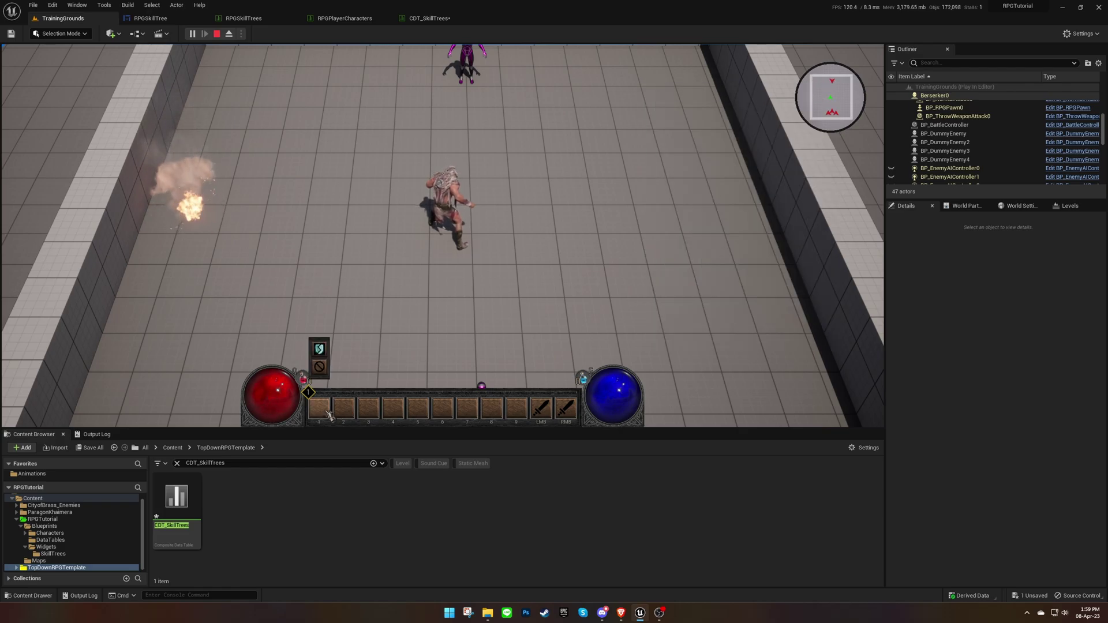
pyautogui.click(322, 346)
pyautogui.click(521, 171)
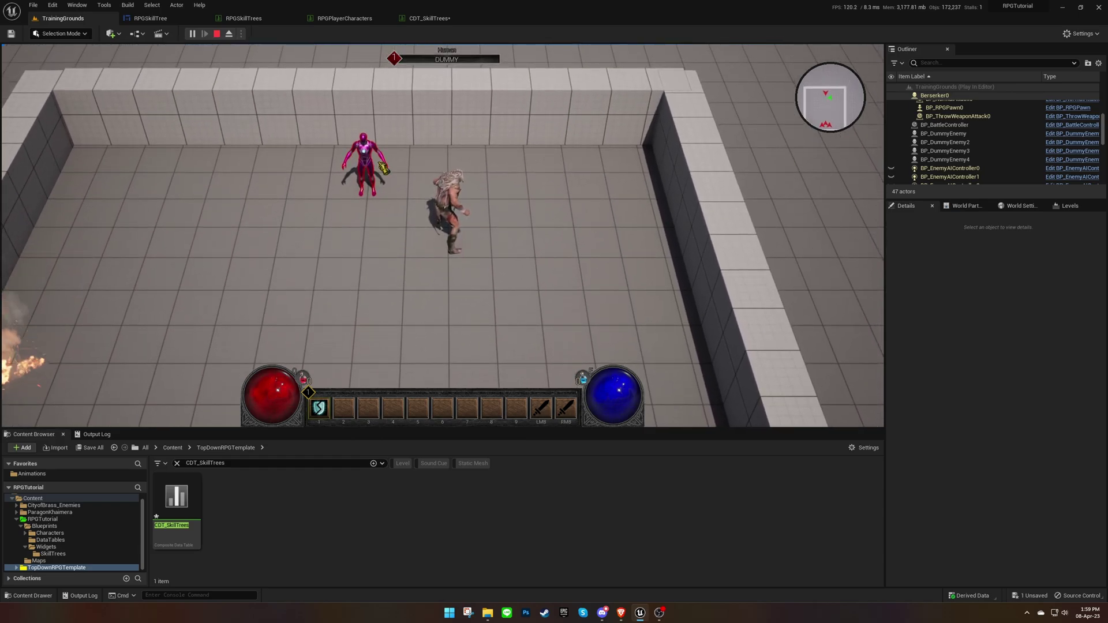
# Cast the action slot 1 skill near the dummy enemy, then end the play session and return to the TrainingGrounds level
pyautogui.press('1')
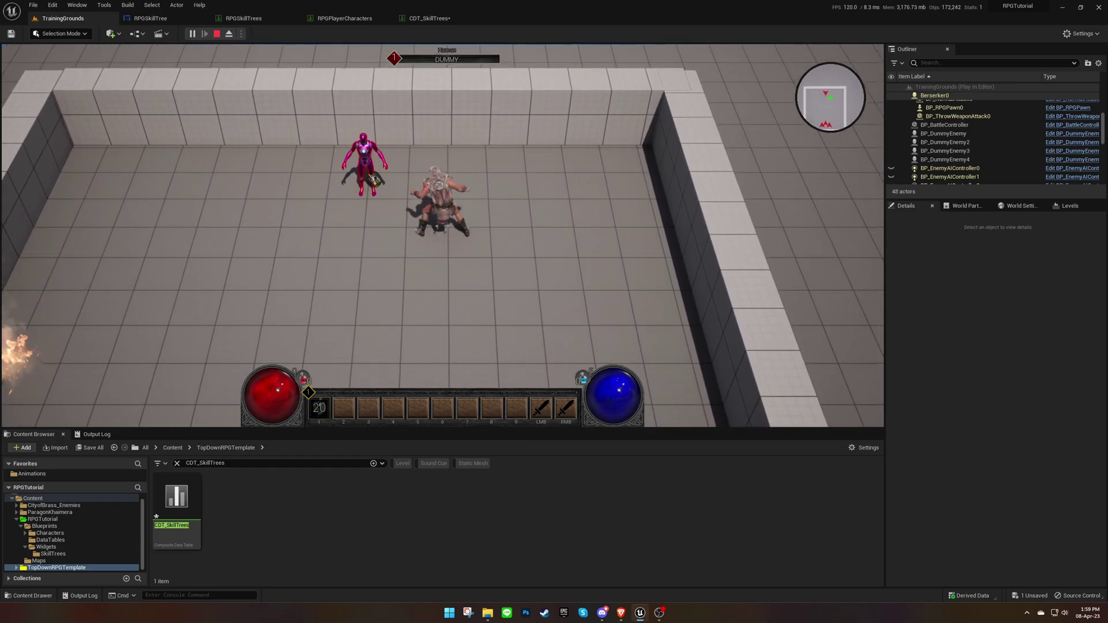
pyautogui.press('Escape')
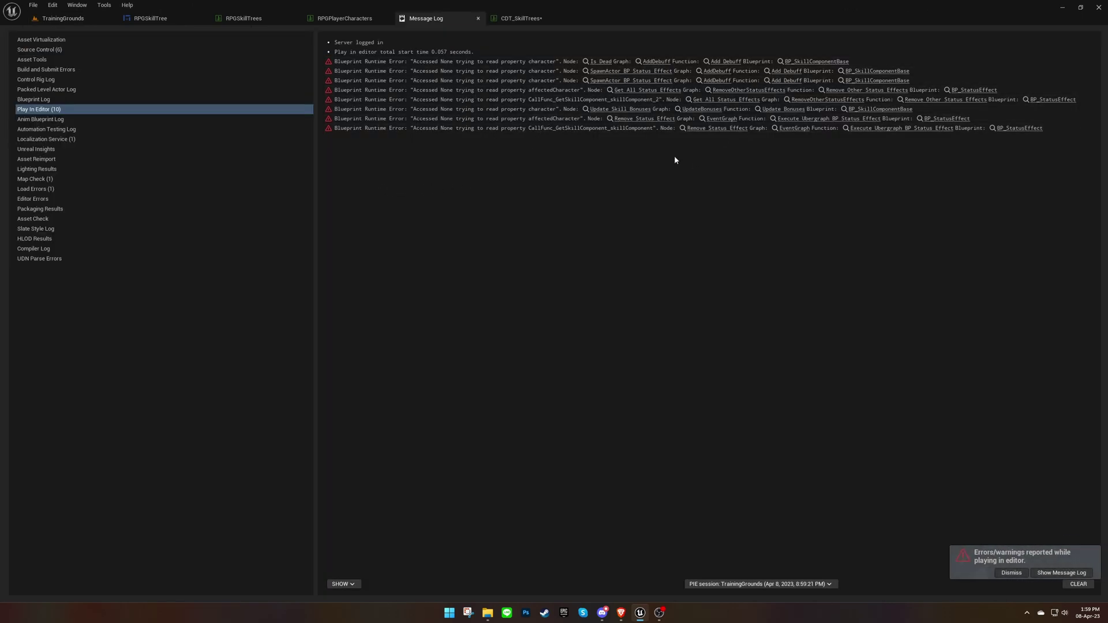
pyautogui.click(62, 19)
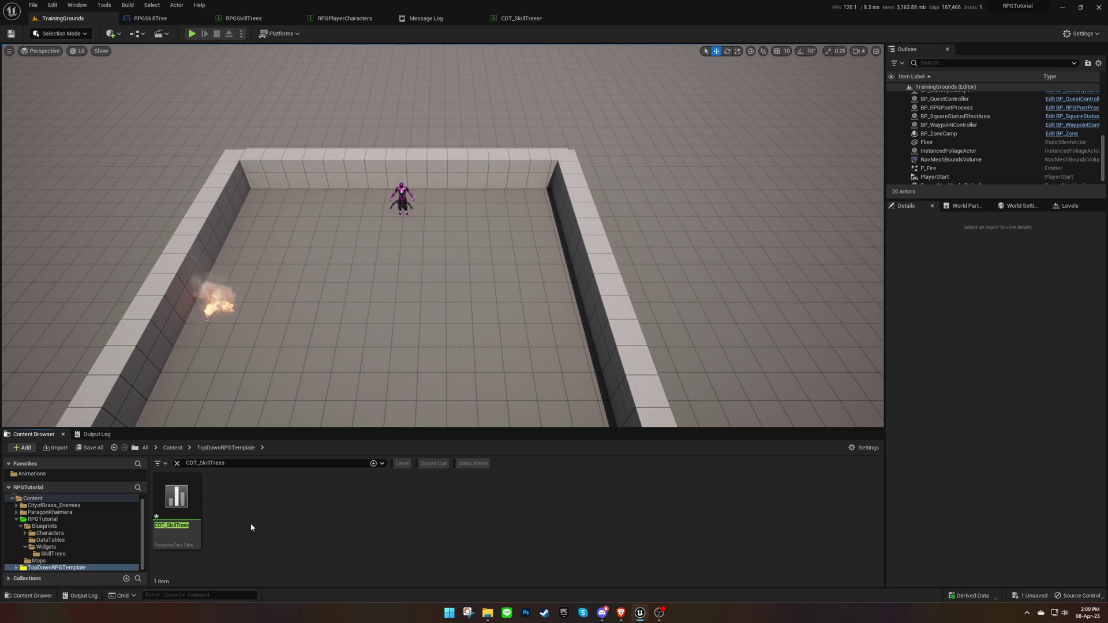
# Search the TopDownRPGTemplate folder for the enemy character tables, open DT_EnemyCharacters and copy its Dummy row
pyautogui.click(177, 463)
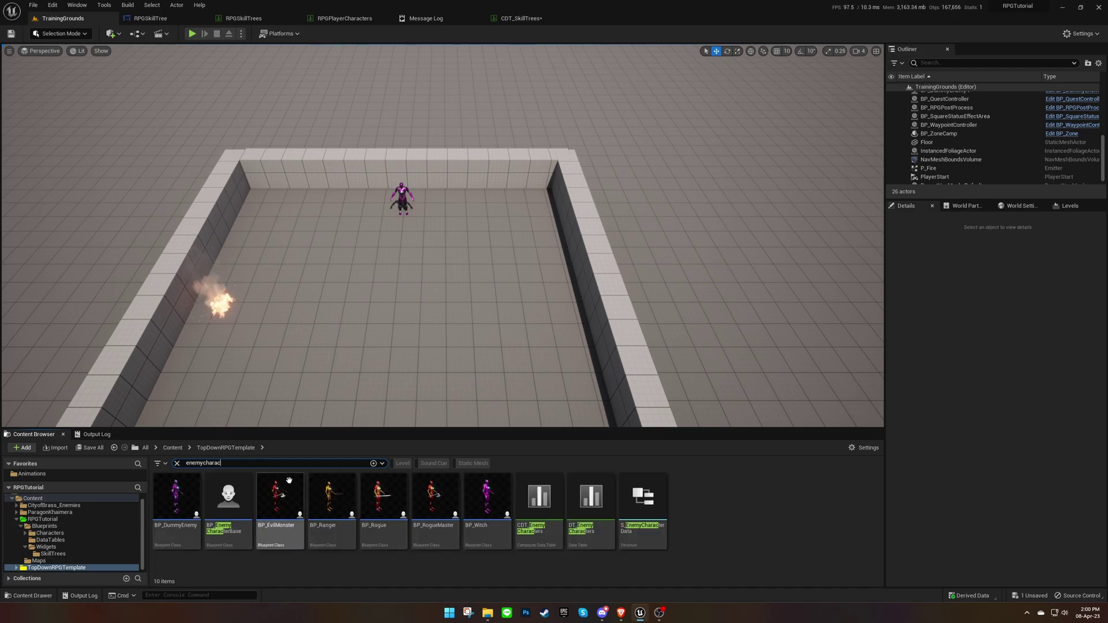
pyautogui.doubleClick(608, 537)
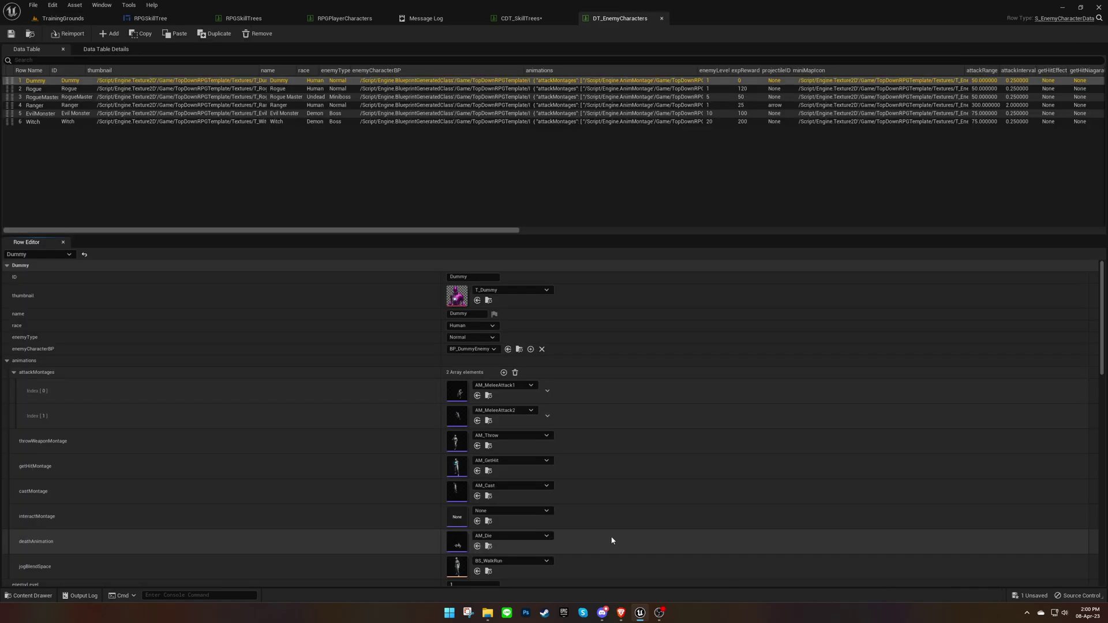
pyautogui.rightClick(89, 85)
pyautogui.click(126, 116)
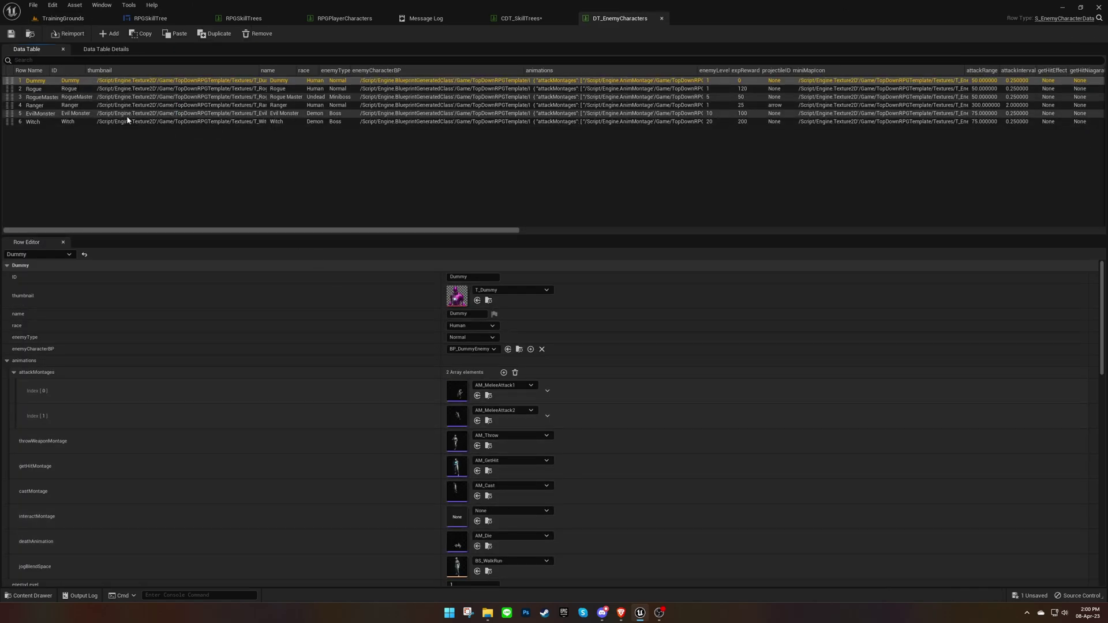
# Open the RPGEnemyCharacters data table from the RPGTutorial DataTables folder and add a new row named Dummy
pyautogui.click(326, 19)
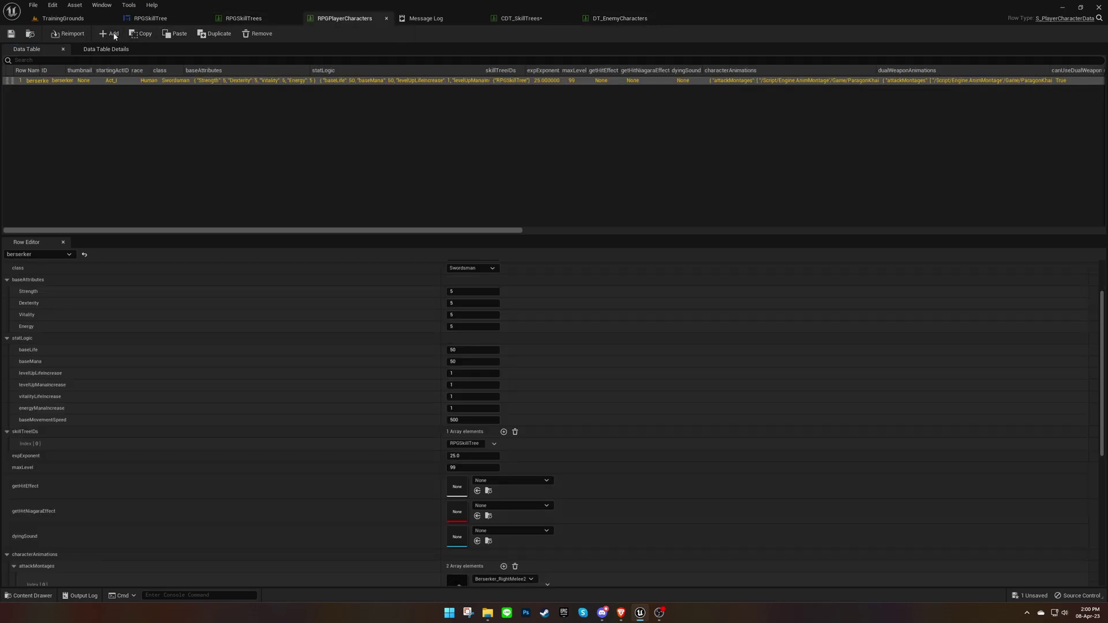
pyautogui.click(30, 33)
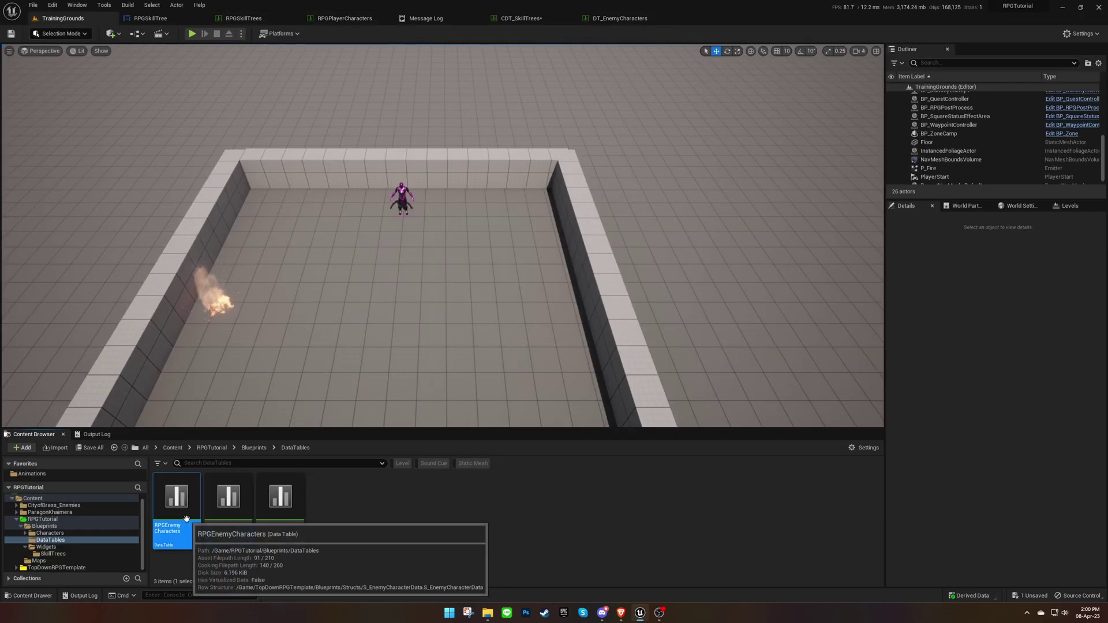
pyautogui.doubleClick(169, 527)
pyautogui.click(109, 33)
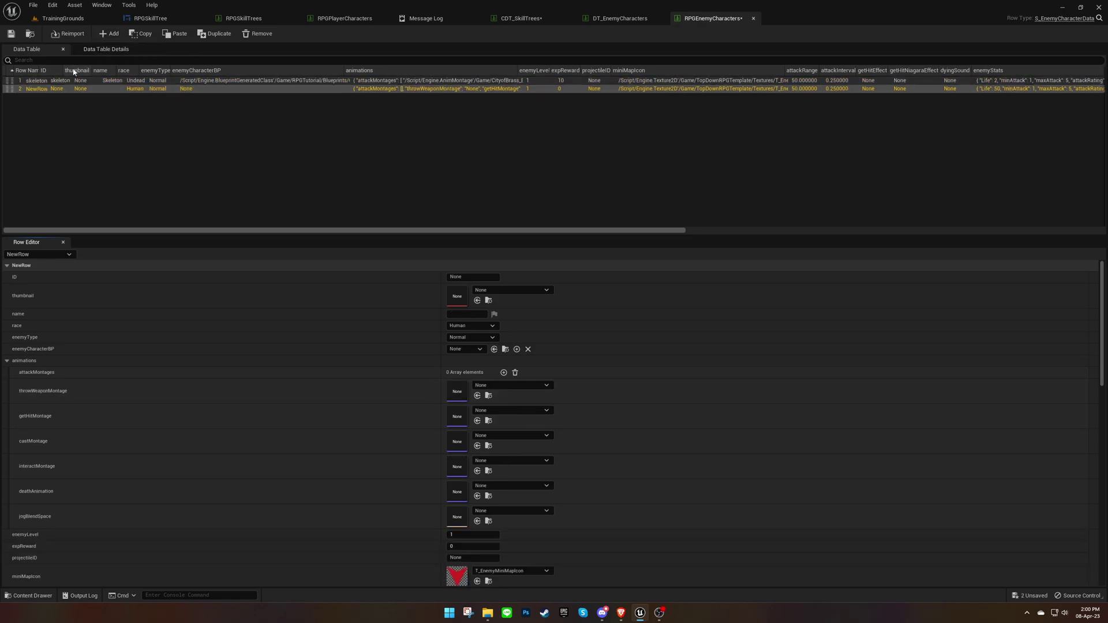
pyautogui.doubleClick(35, 89)
pyautogui.write('Dummy')
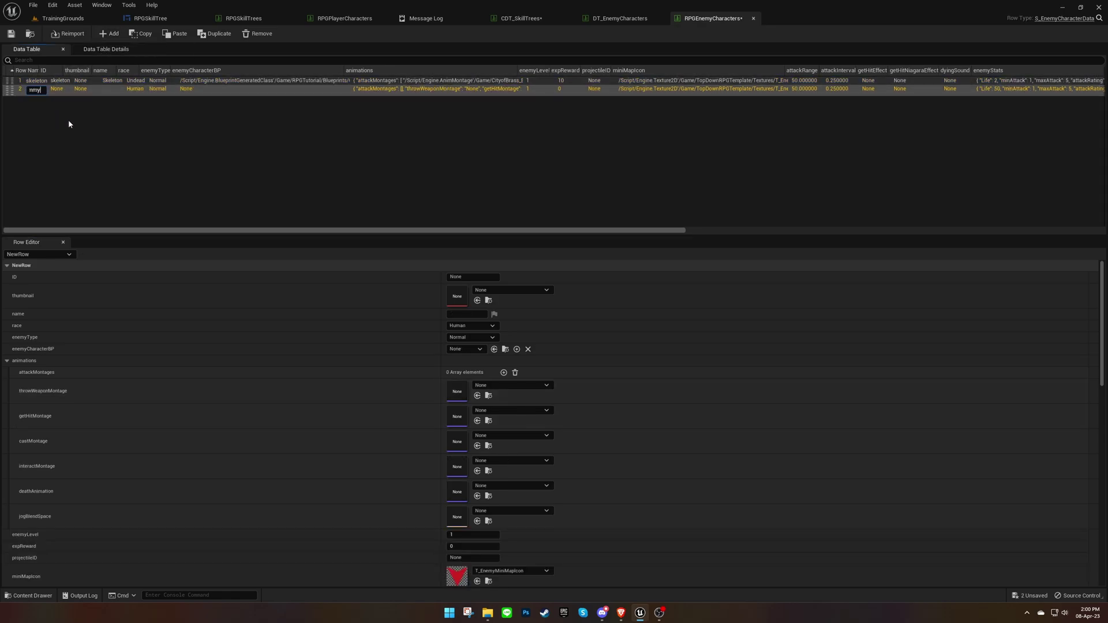
pyautogui.press('Return')
# Paste the copied enemy data into the Dummy row of RPGEnemyCharacters and save the table
pyautogui.rightClick(90, 90)
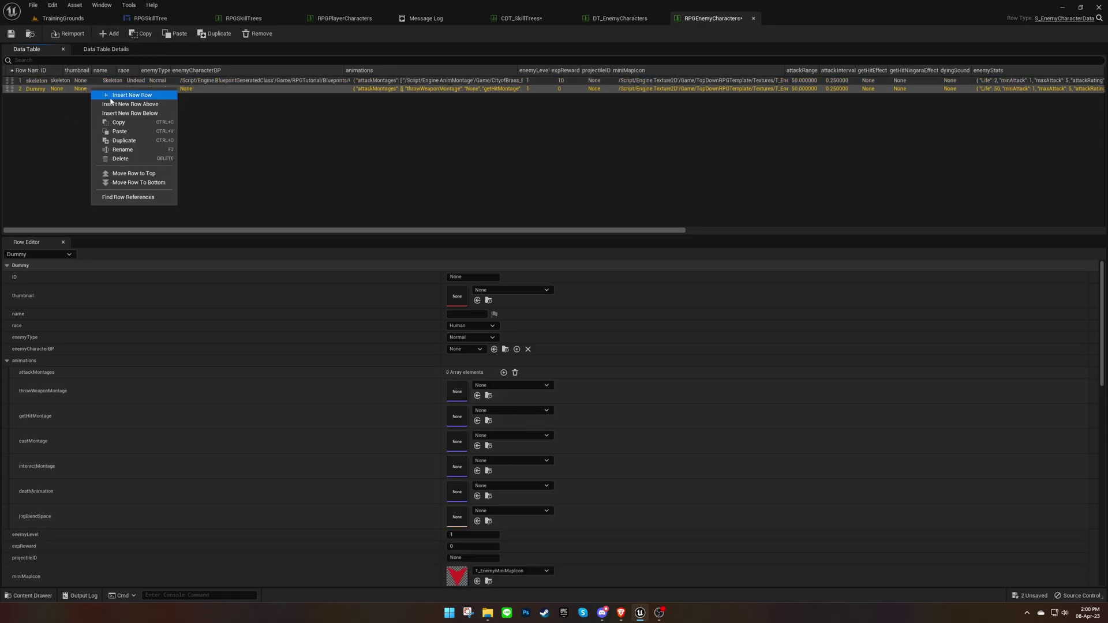
pyautogui.click(133, 132)
pyautogui.hotkey('ctrl', 's')
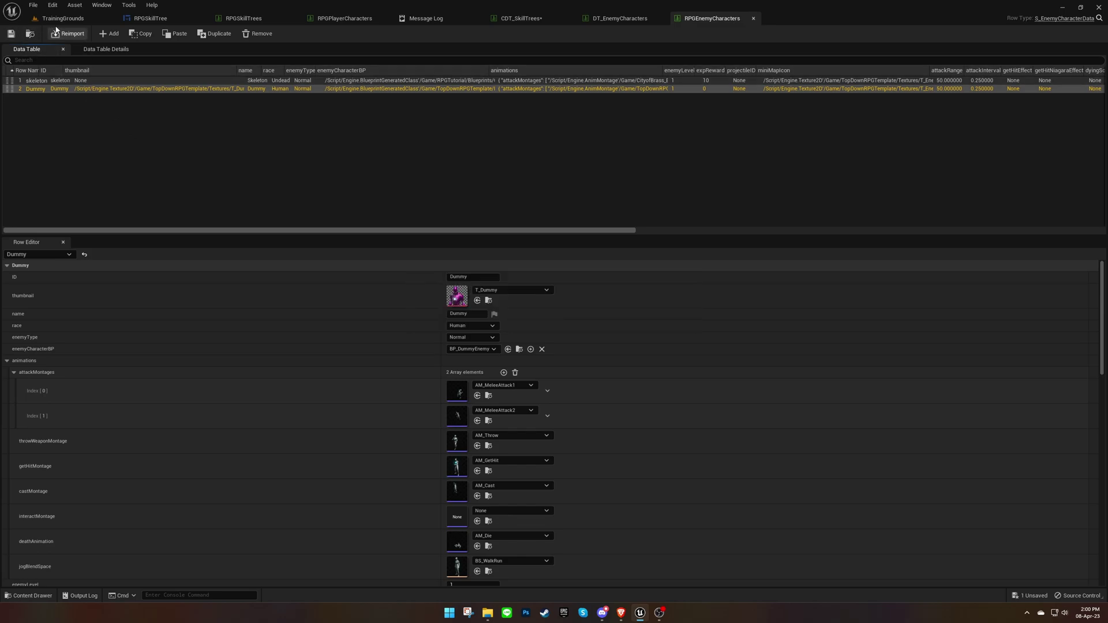
# Return to the TrainingGrounds level and save the modified CDT_SkillTrees composite data table
pyautogui.click(62, 18)
pyautogui.click(91, 447)
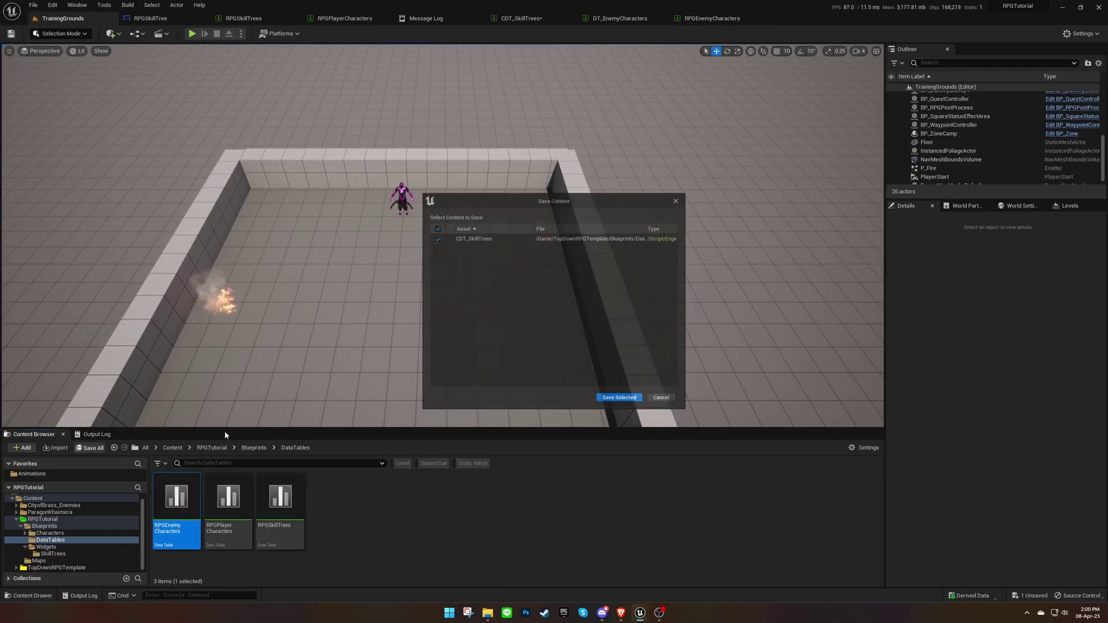
pyautogui.click(613, 402)
pyautogui.click(525, 487)
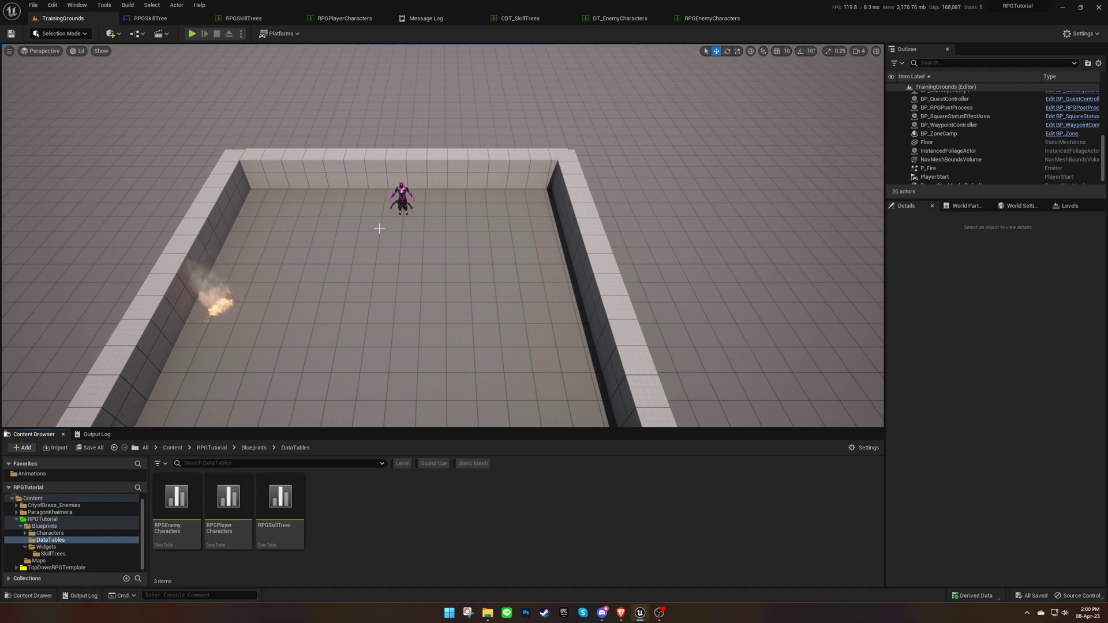
# Play the TrainingGrounds level again and learn the skill in the Tutorial skill tree, closing the tree window when done
pyautogui.click(192, 33)
pyautogui.click(464, 226)
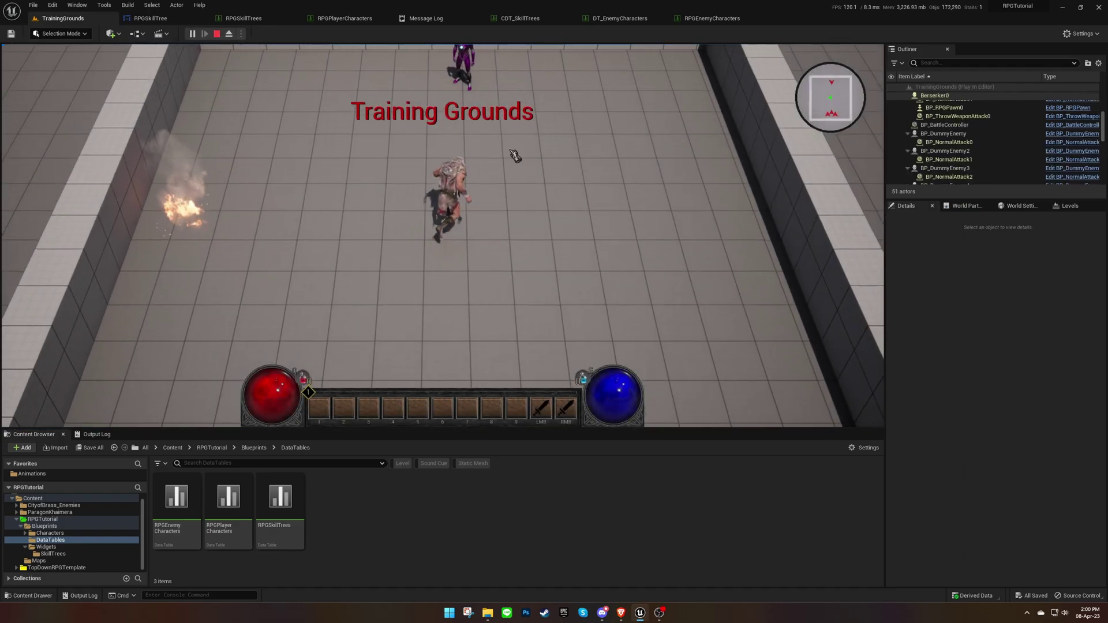
pyautogui.press('k')
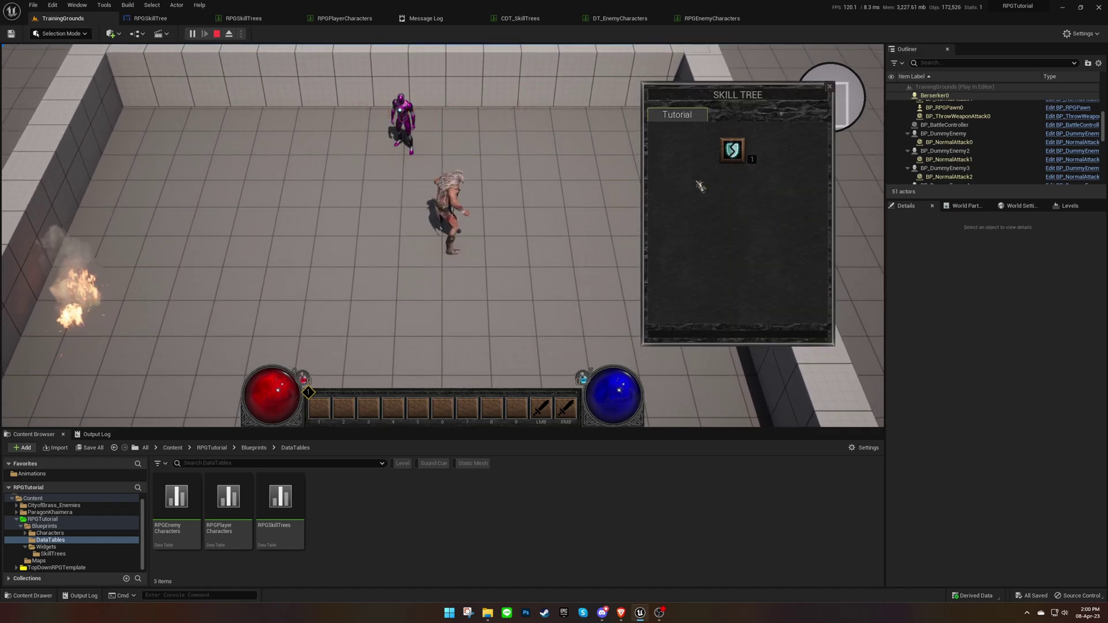
pyautogui.press('k')
# Assign the learned skill to action slot 1, move the Berserker up to the dummy enemy and cast the skill
pyautogui.click(318, 410)
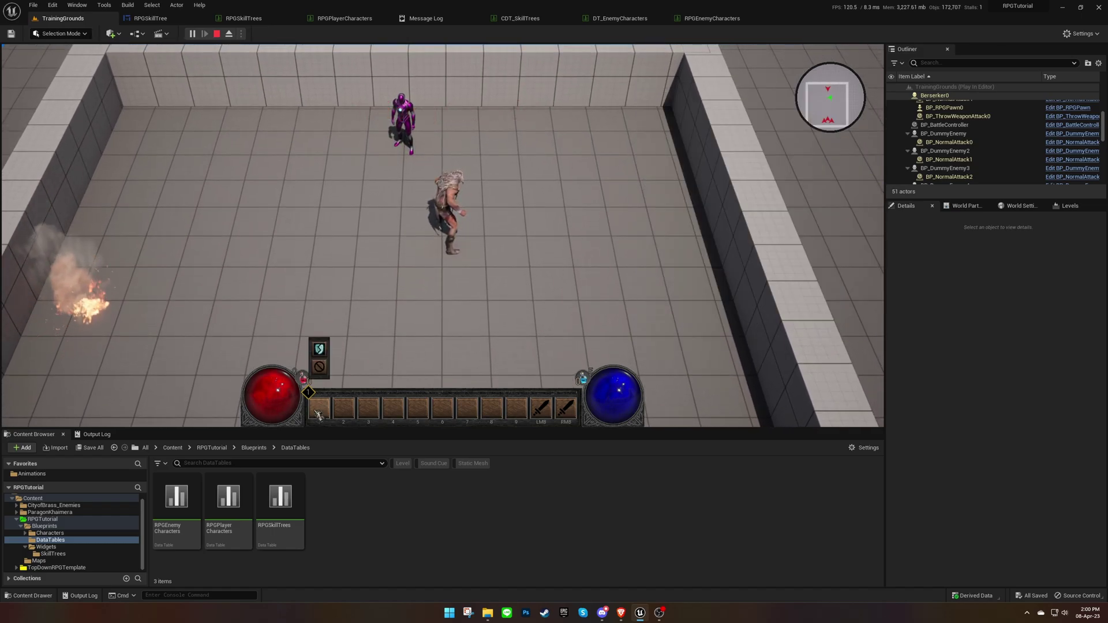
pyautogui.click(319, 349)
pyautogui.click(403, 152)
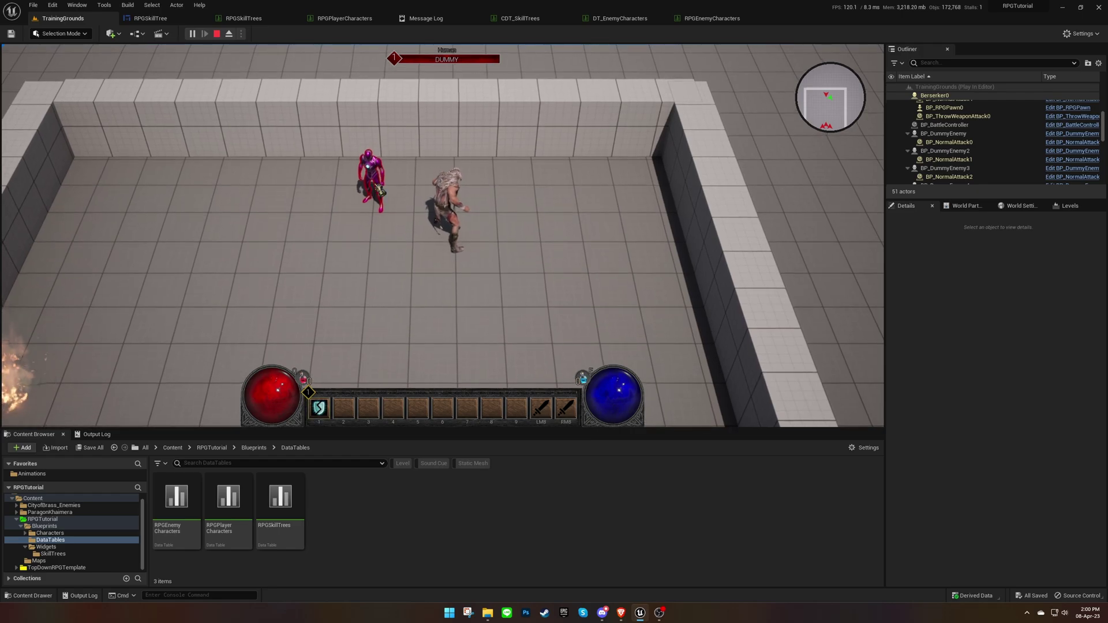
pyautogui.press('1')
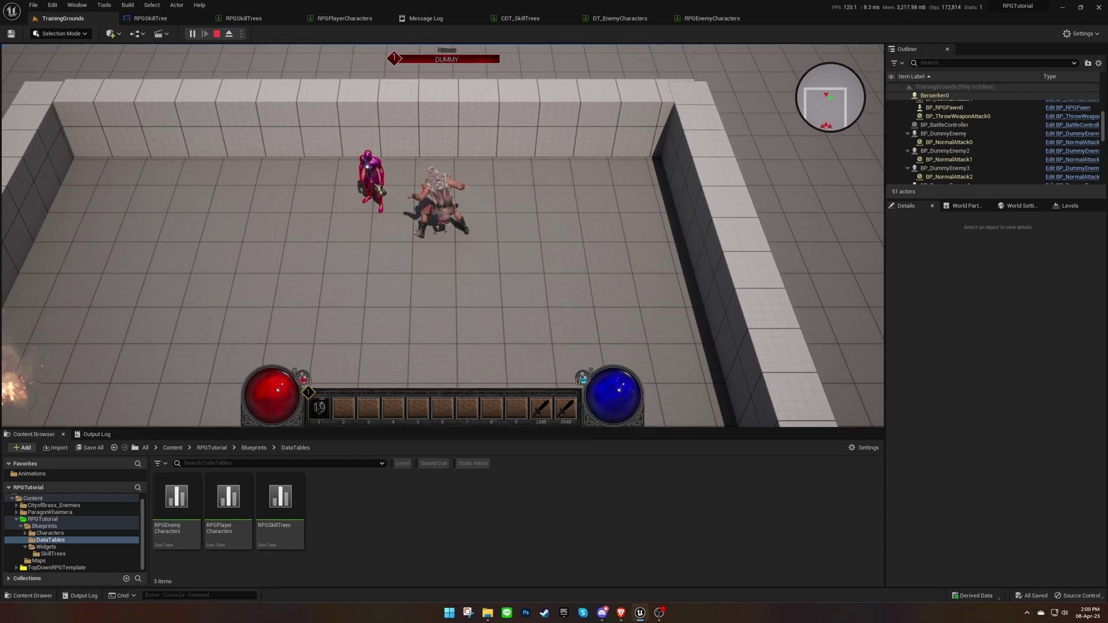